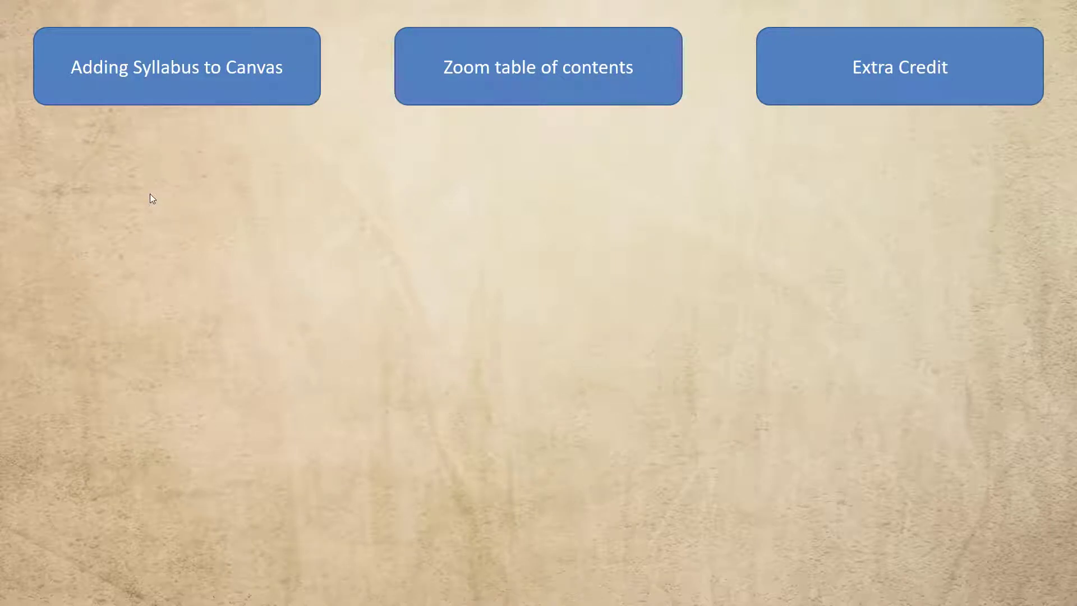
- Test the video menu in the running slide show by playing the syllabus, Zoom table of contents and Extra Credit videos
click(193, 98)
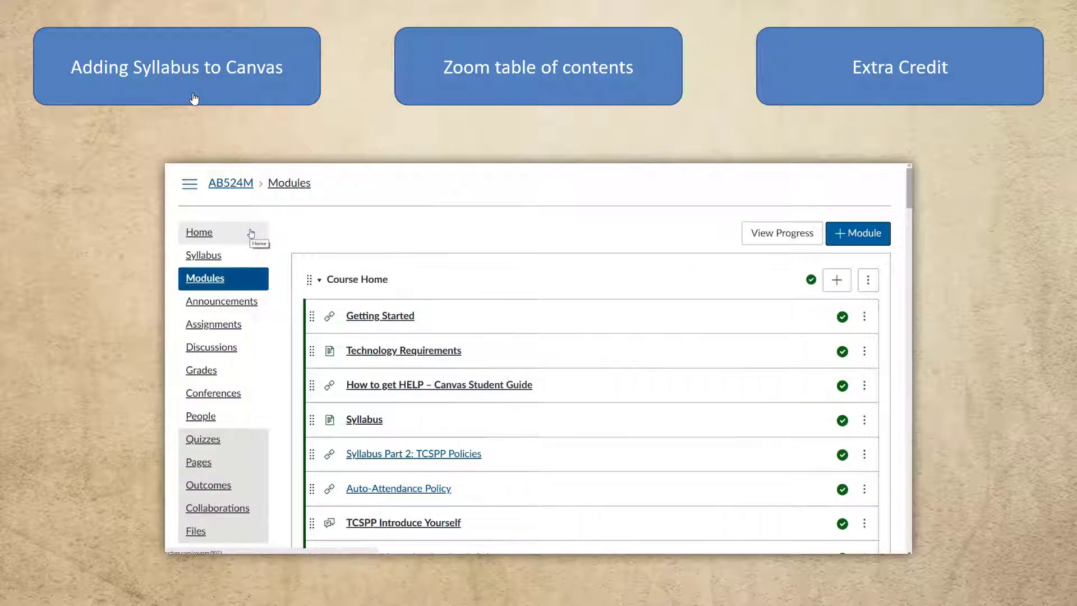
mouse_move(247, 301)
click(182, 539)
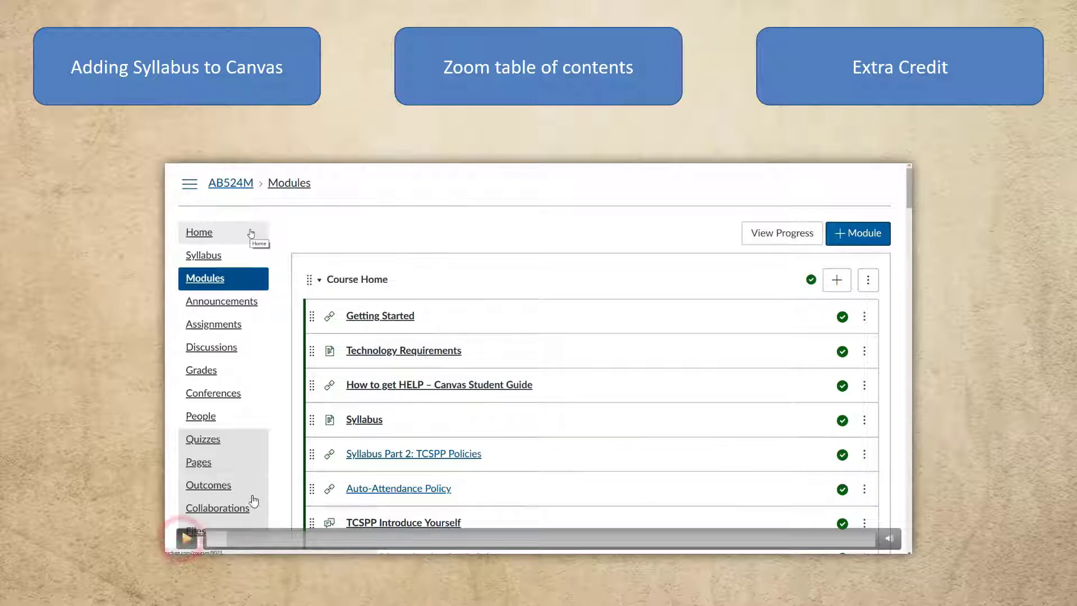
click(500, 90)
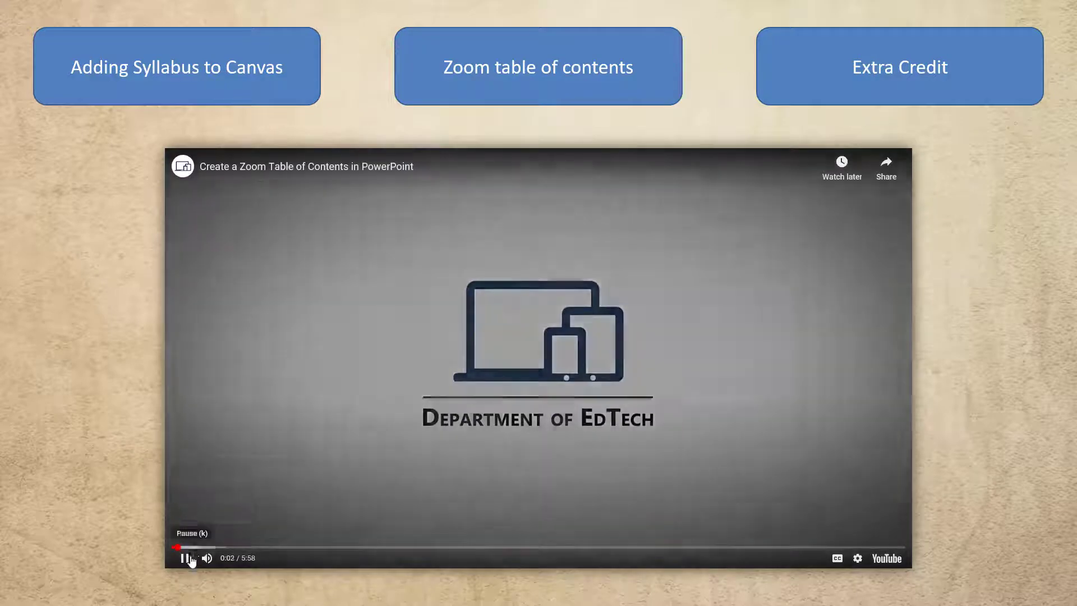
click(189, 559)
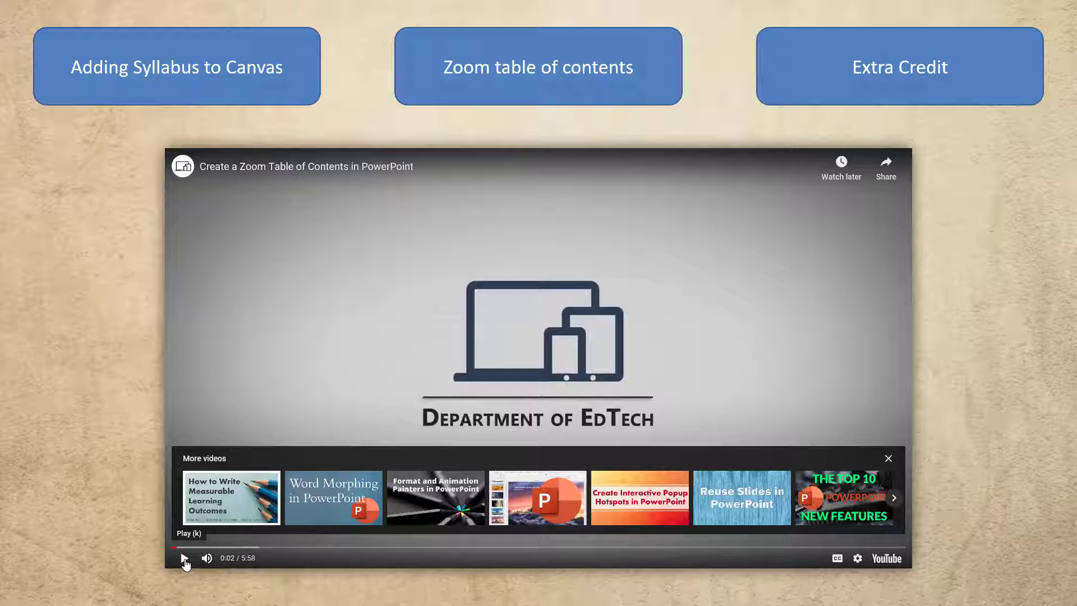
click(808, 89)
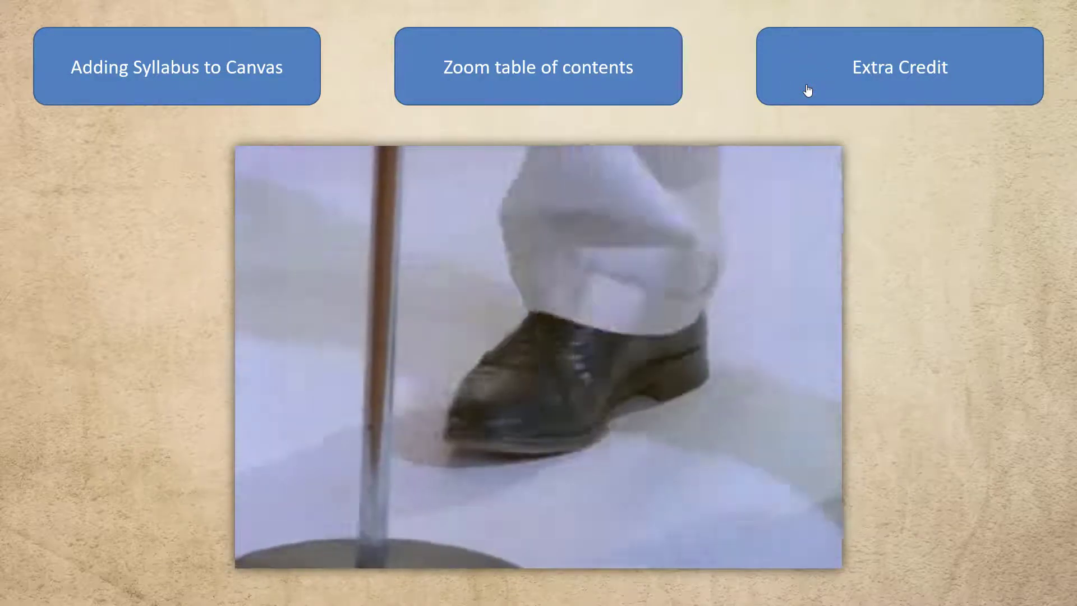
mouse_move(414, 468)
click(257, 551)
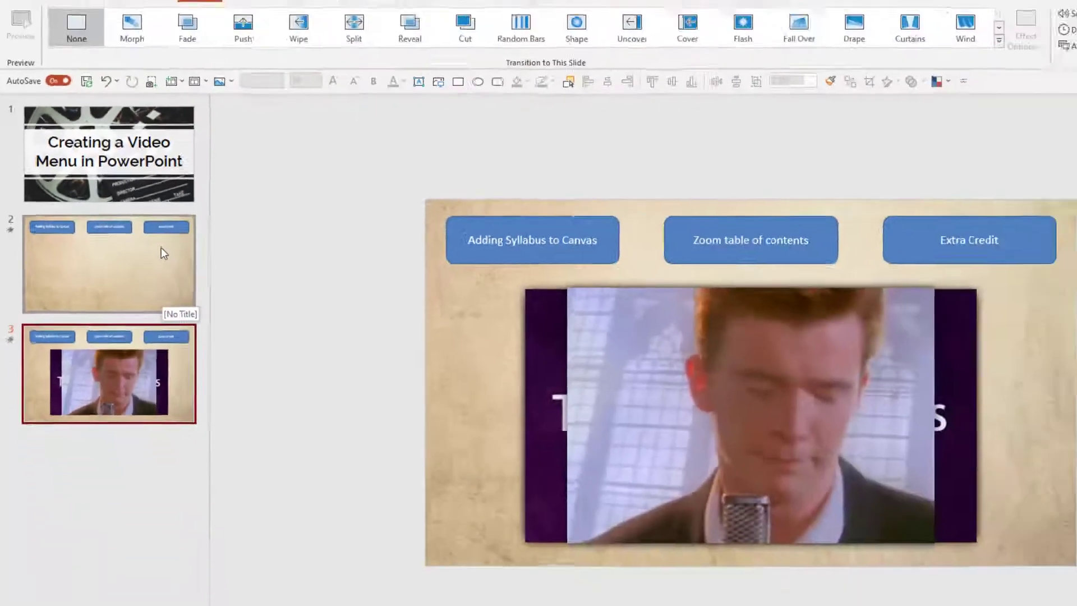
- Review the title slide's off-slide menu buttons and the Morph transition on slide 2
click(219, 162)
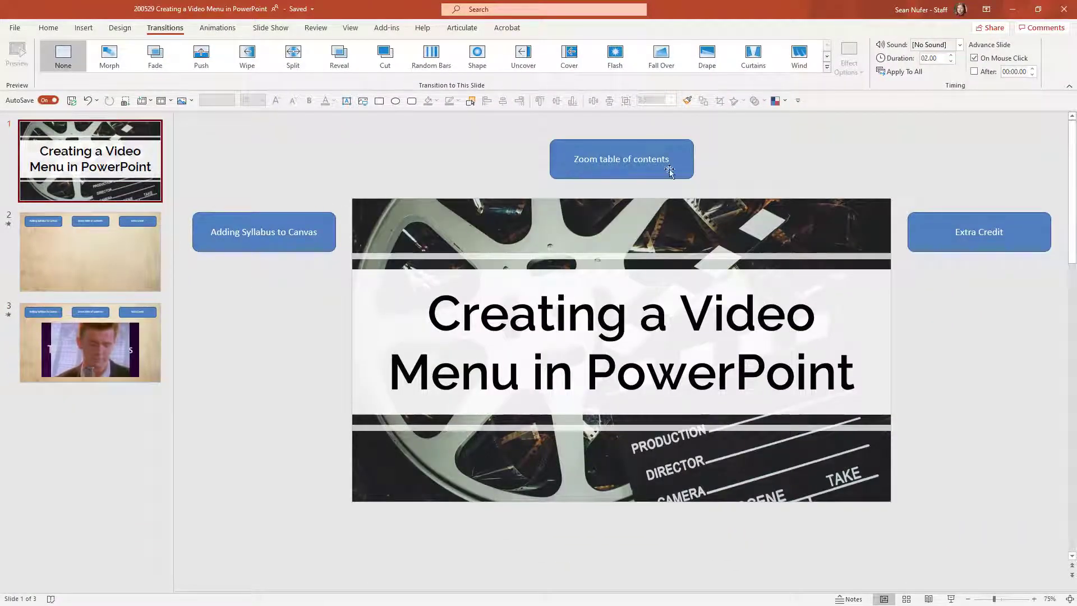
click(95, 260)
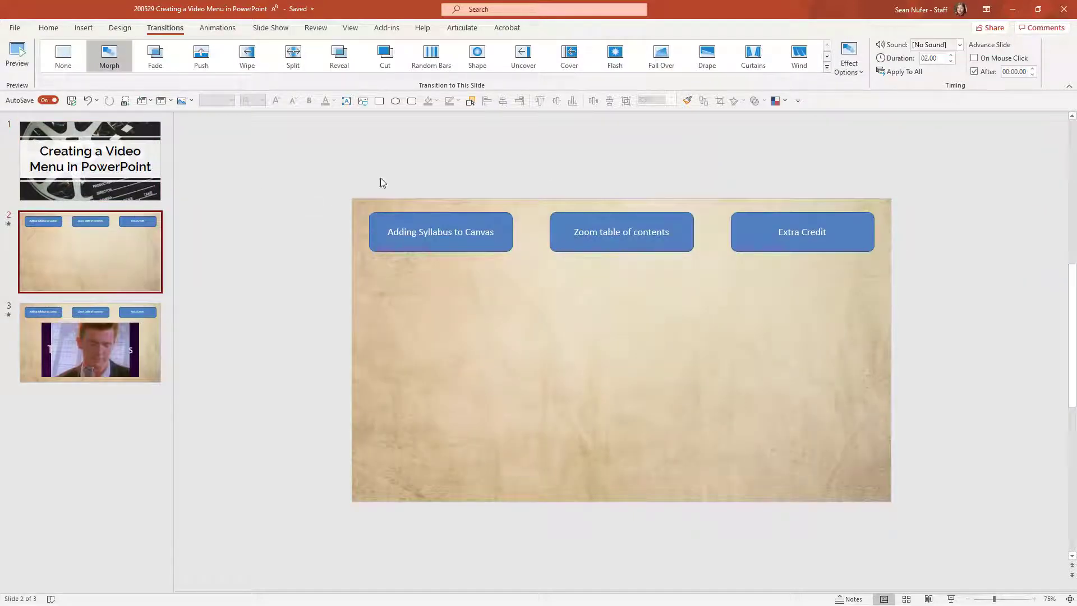
click(97, 66)
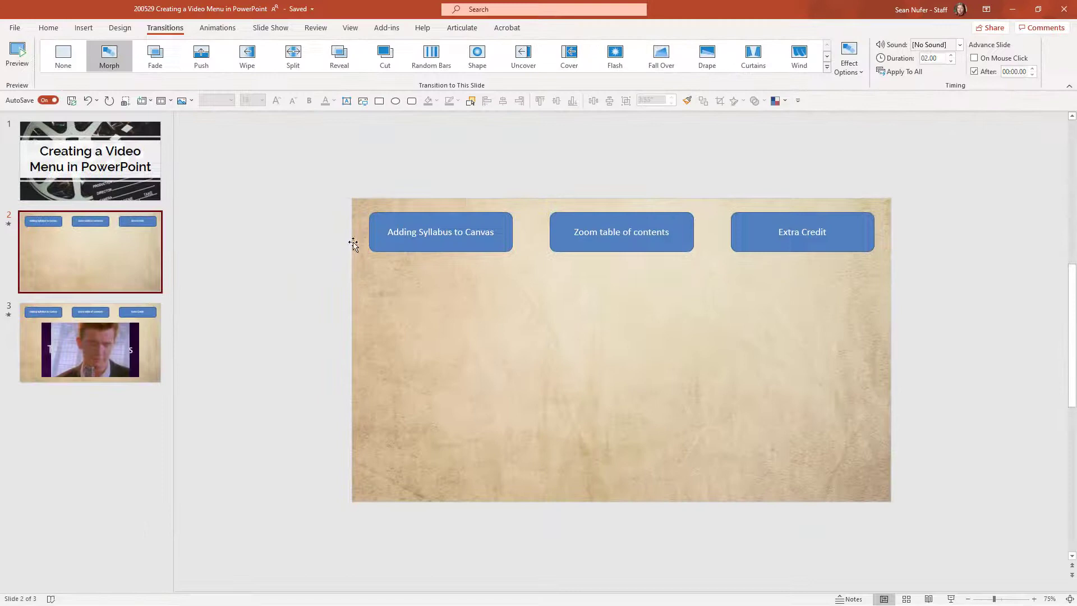
- Go to slide 3 and display the list of its objects with the Selection Pane
click(110, 343)
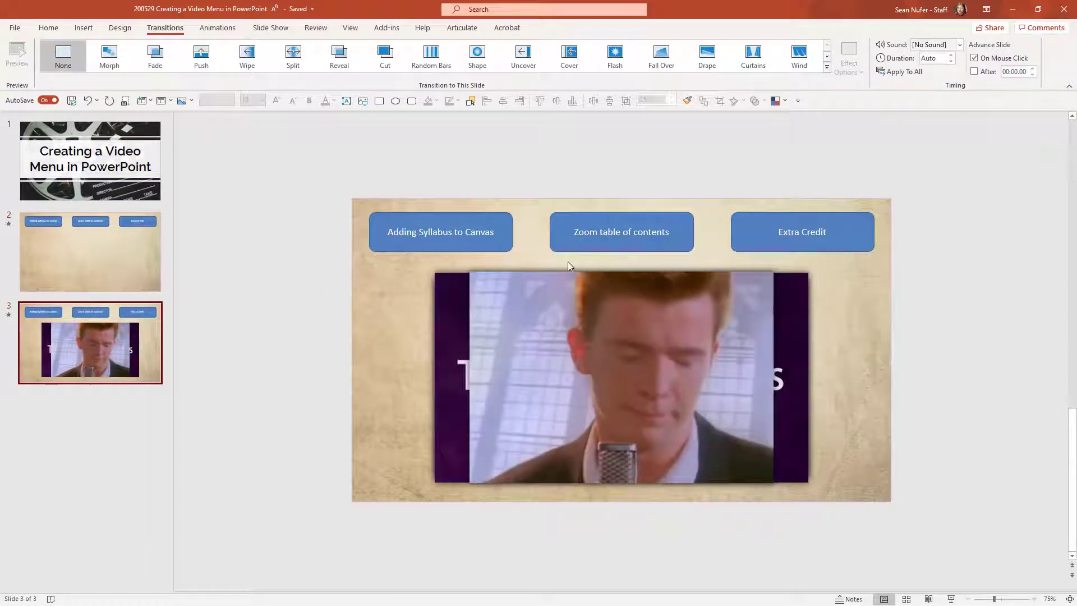
click(54, 30)
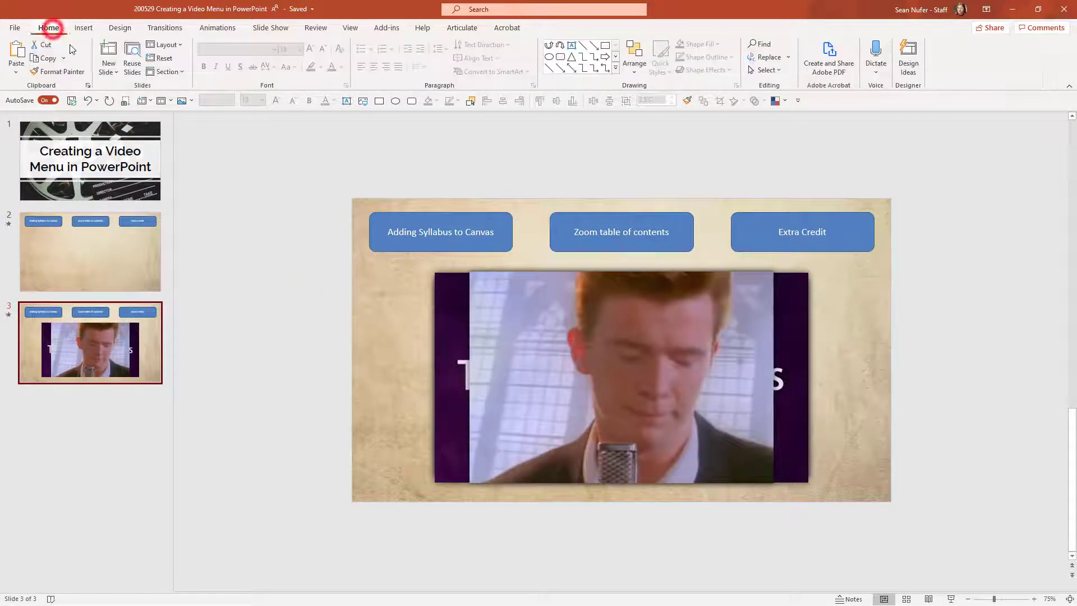
click(759, 70)
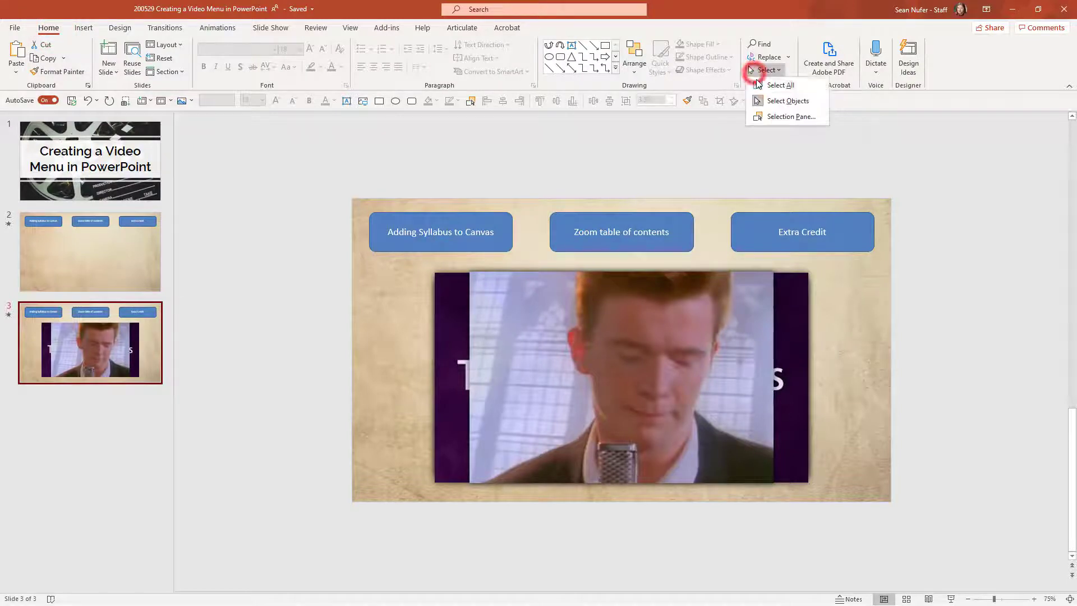
click(766, 115)
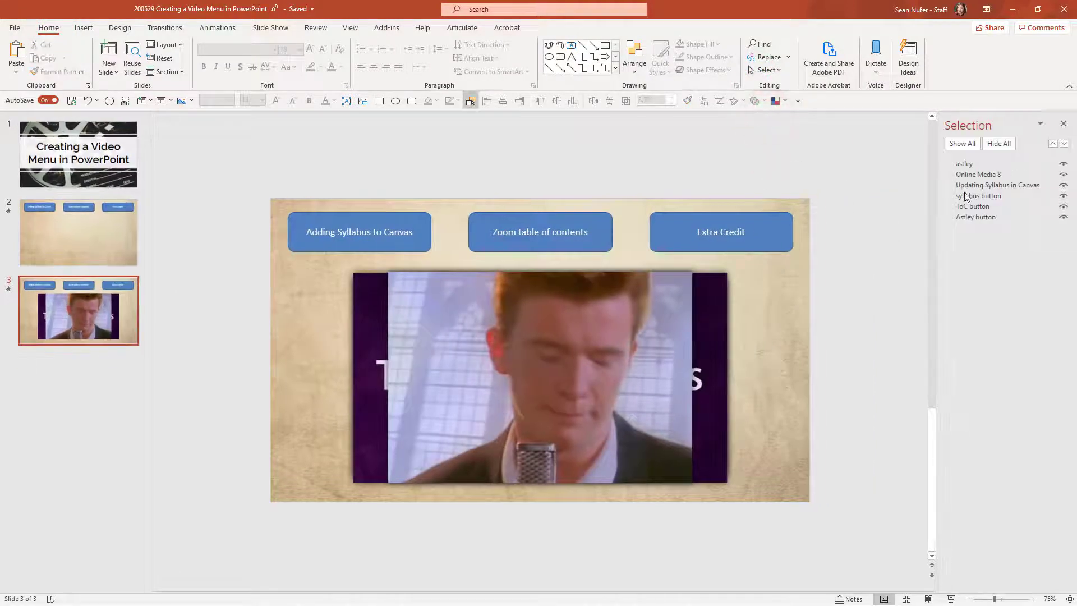
- Select the three menu buttons on slide 3 together to identify their names in the object list
click(413, 234)
ctrl+click(574, 237)
ctrl+click(695, 239)
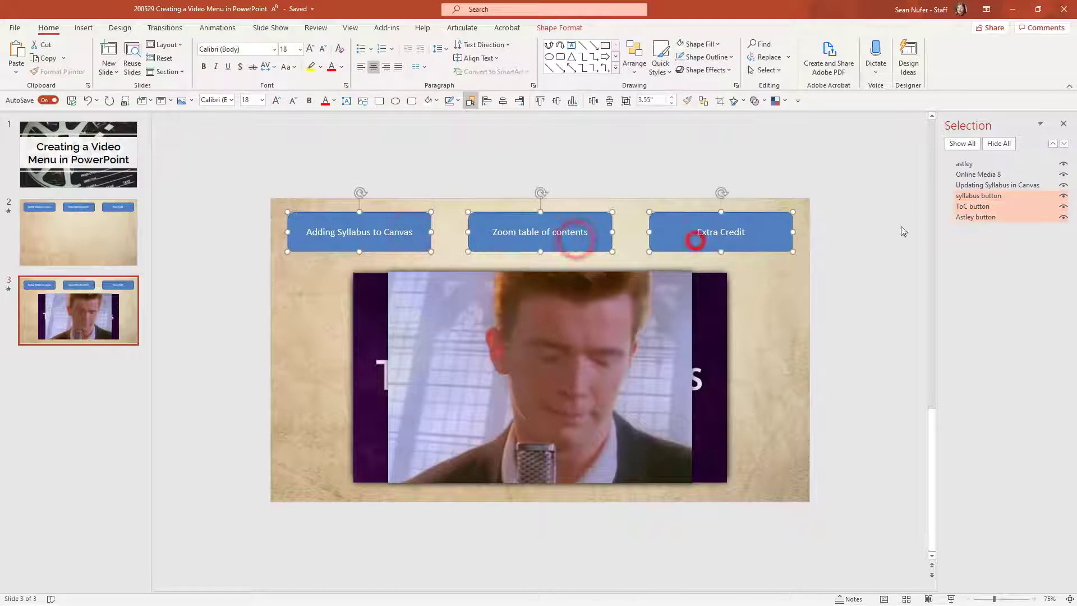
- Select the three stacked videos on slide 3 and display their animations and triggers in the Animation Pane
drag(836, 519, 319, 264)
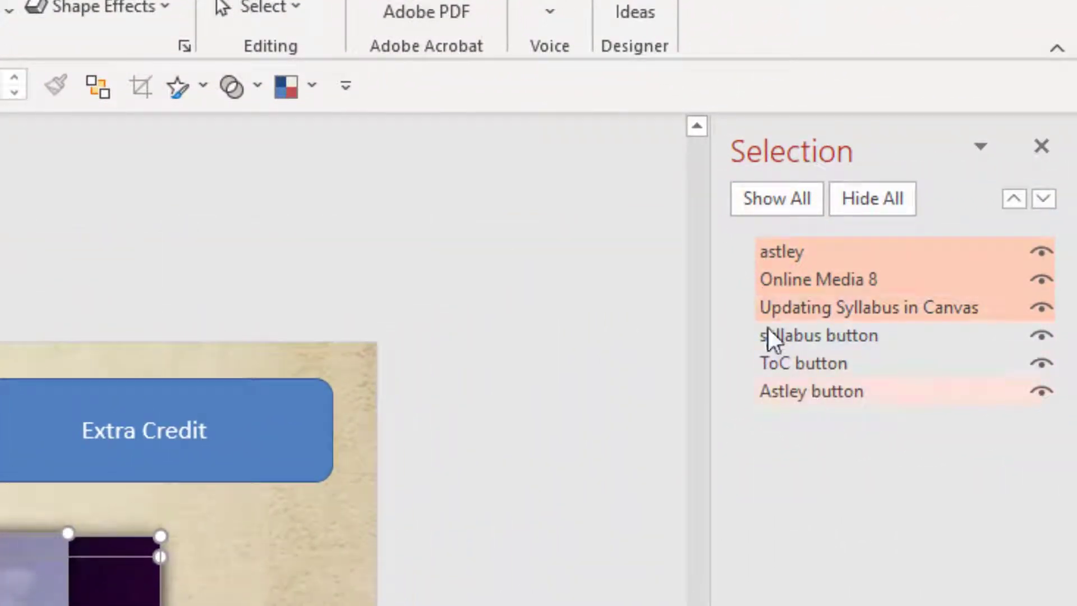
ctrl+click(836, 312)
ctrl+click(836, 321)
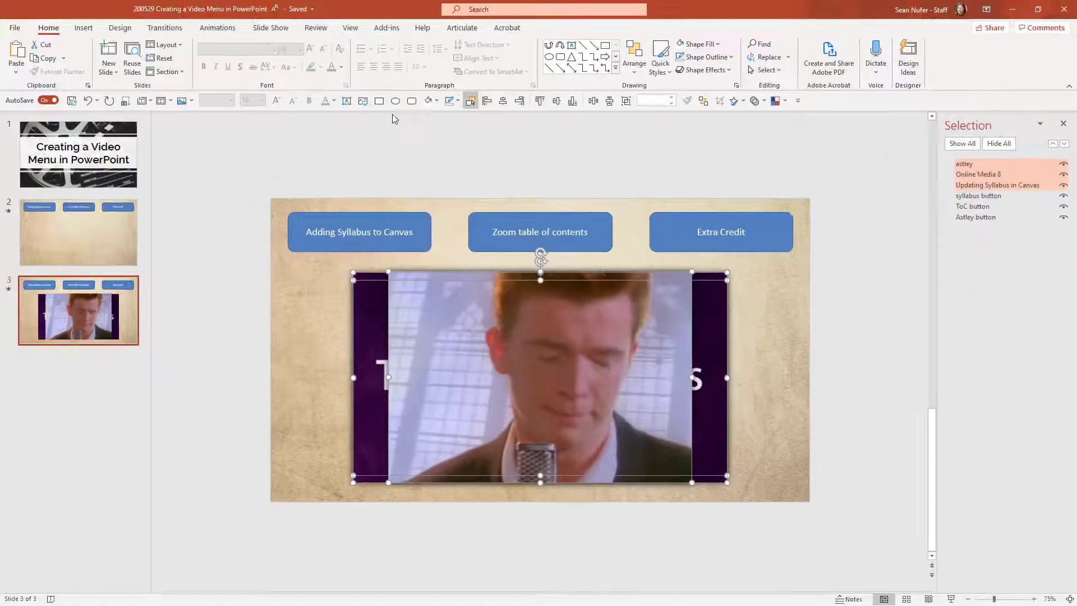
click(218, 28)
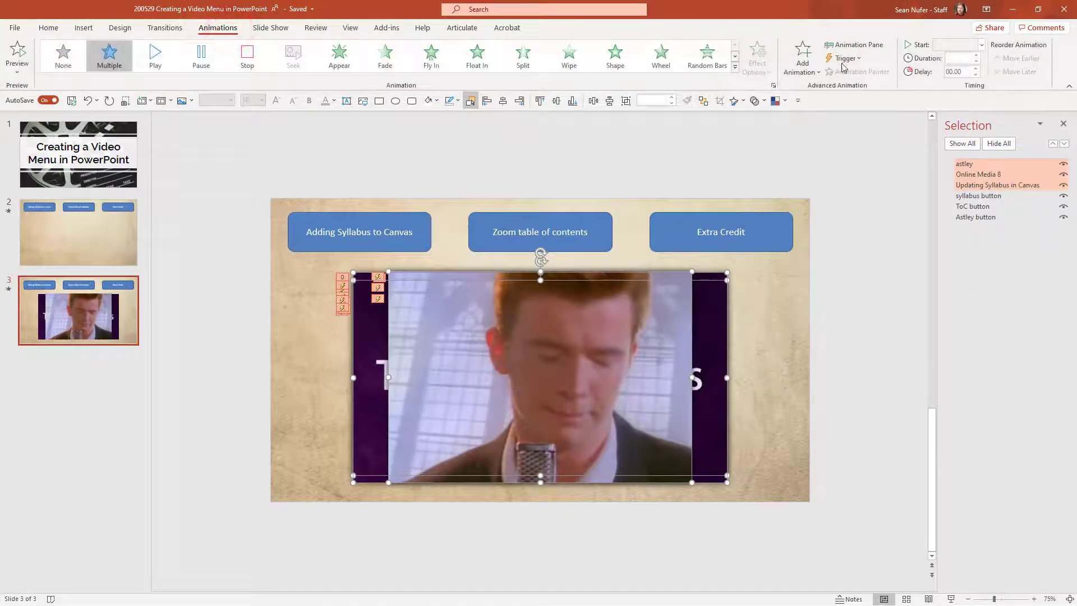
click(853, 45)
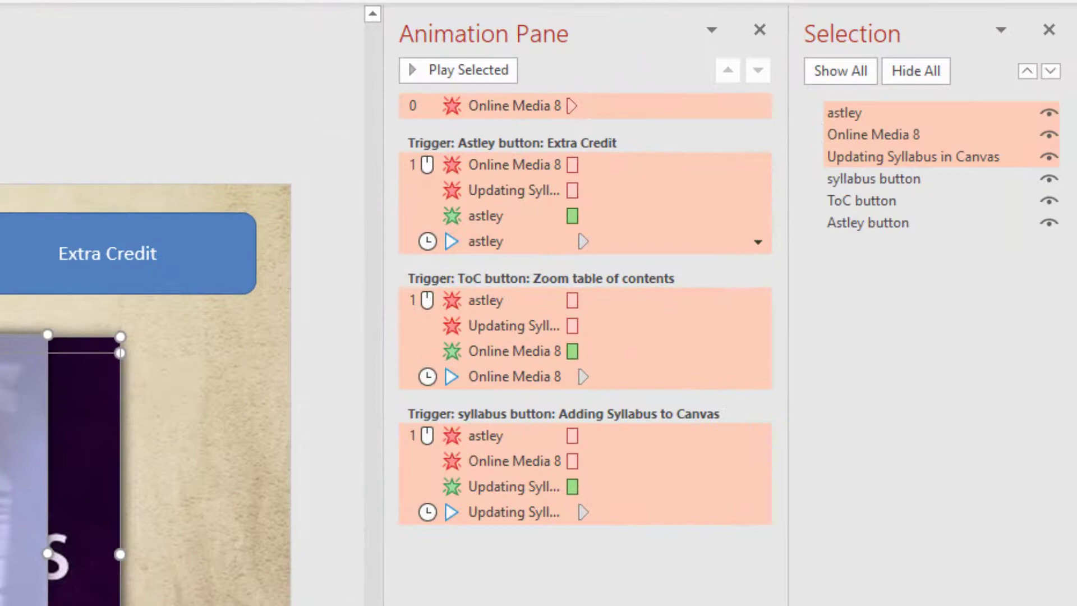
click(523, 594)
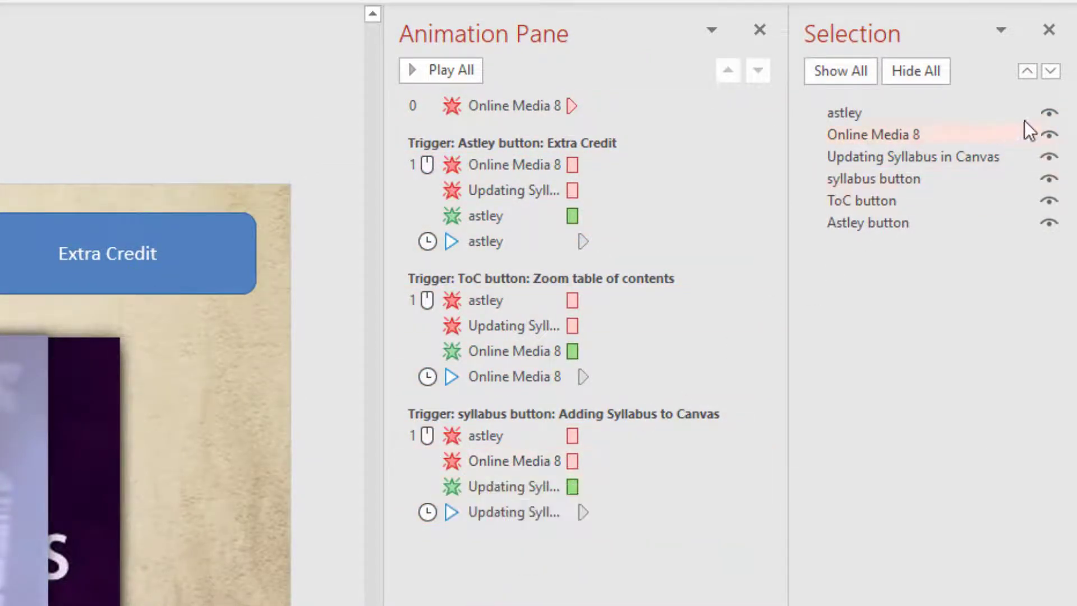
- Hide the astley and Online Media 8 videos on slide 3 and select the Updating Syllabus in Canvas video
click(1049, 113)
click(1049, 133)
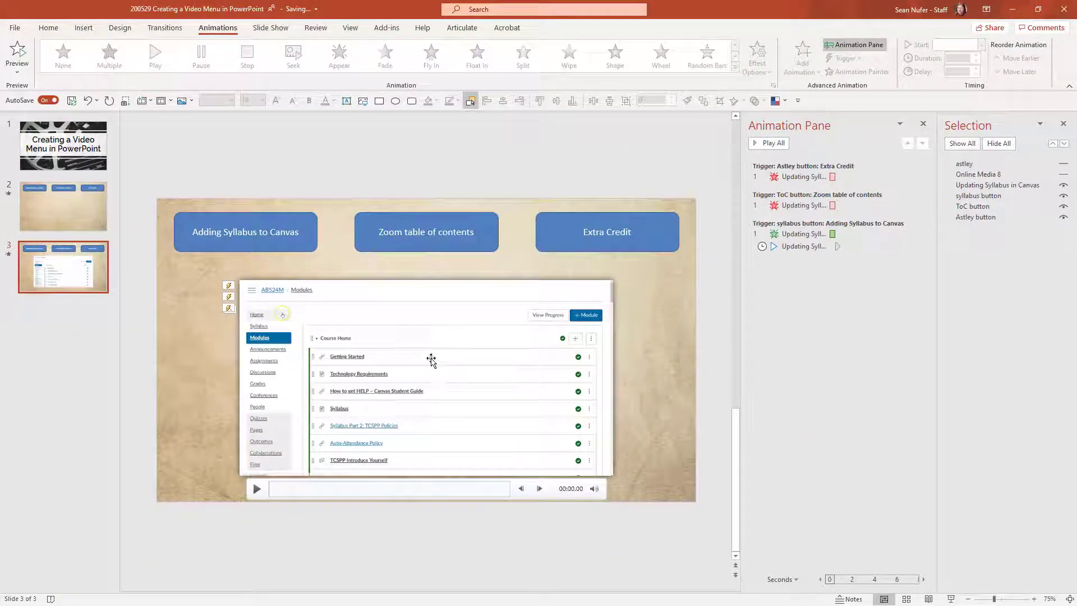
click(431, 360)
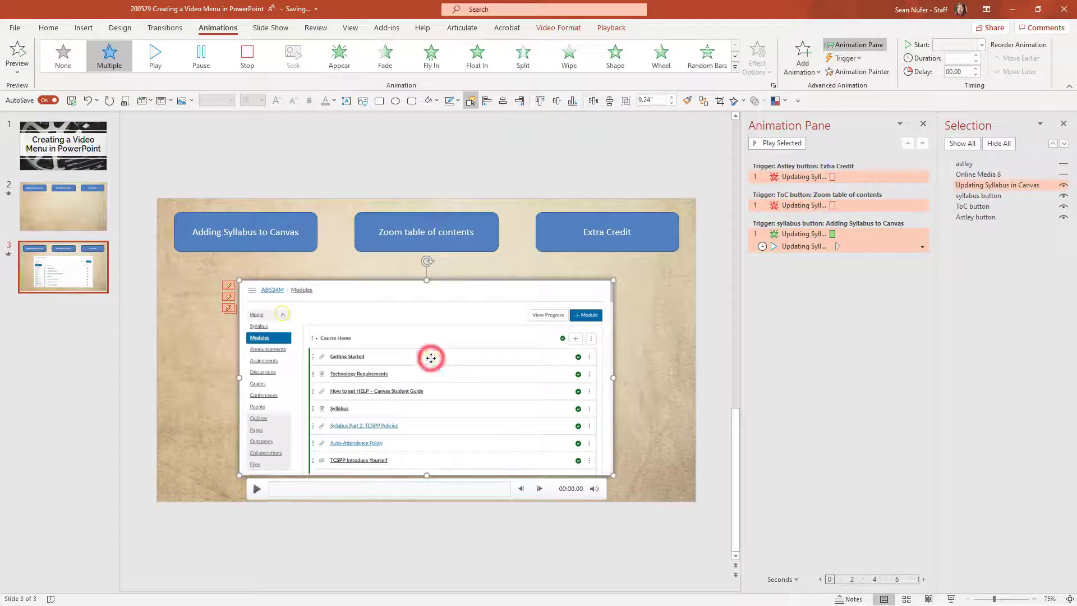
click(81, 29)
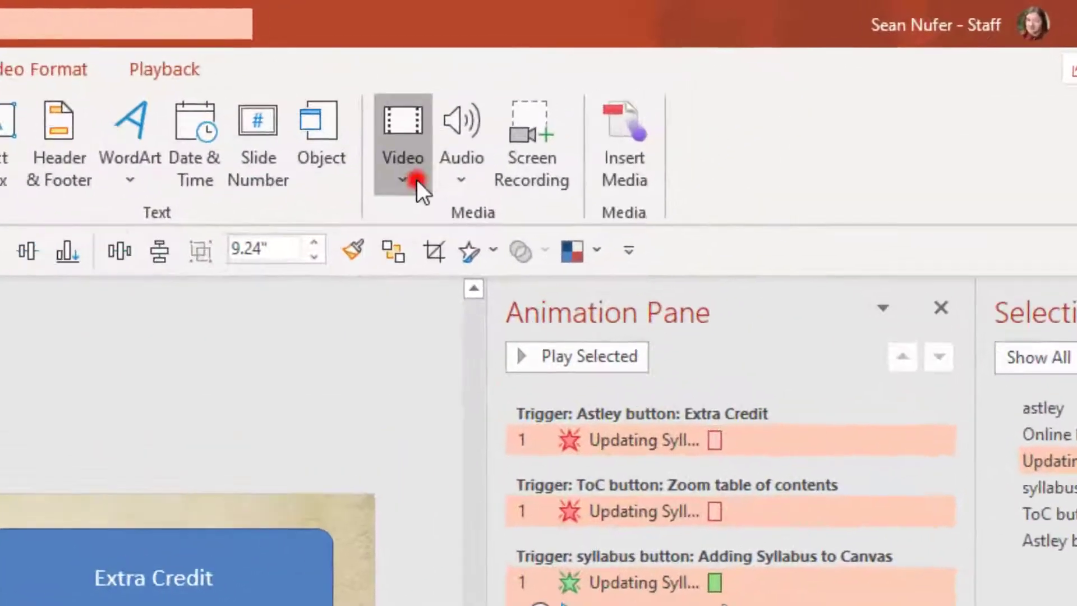
click(711, 72)
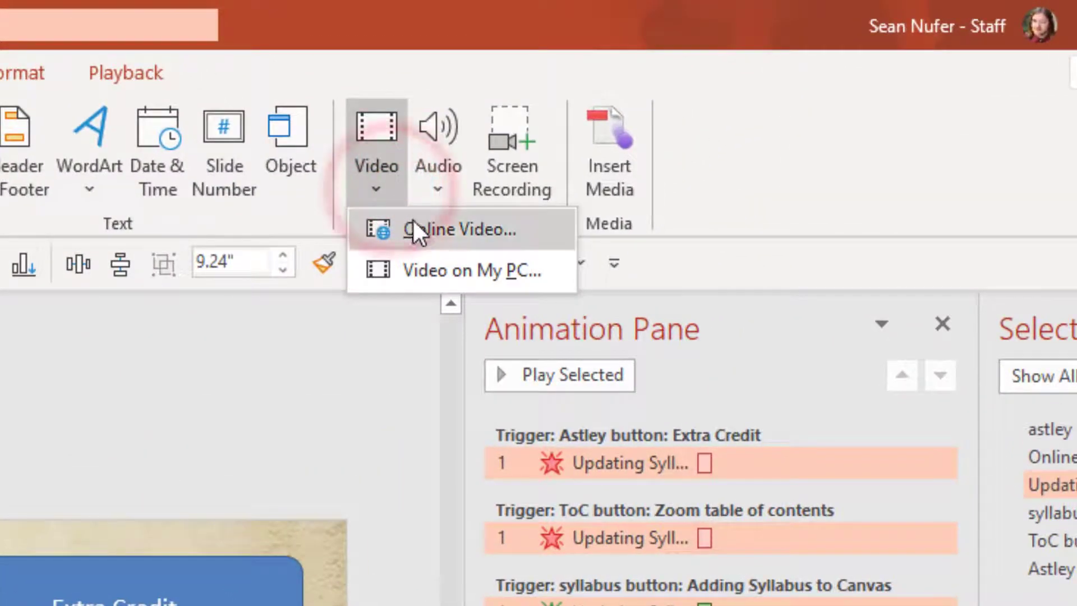
click(496, 233)
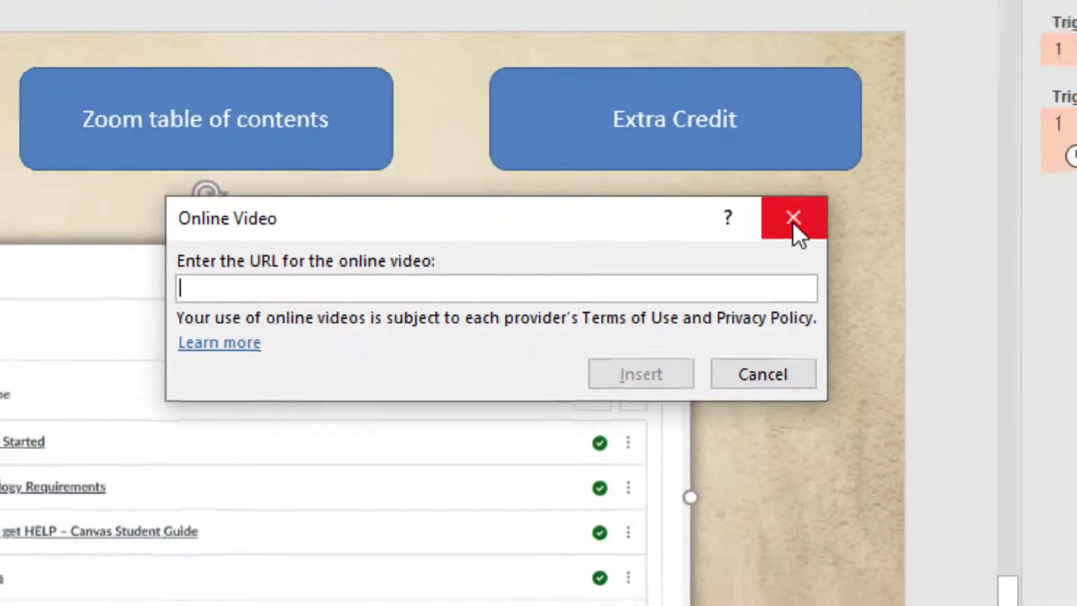
click(817, 209)
click(736, 23)
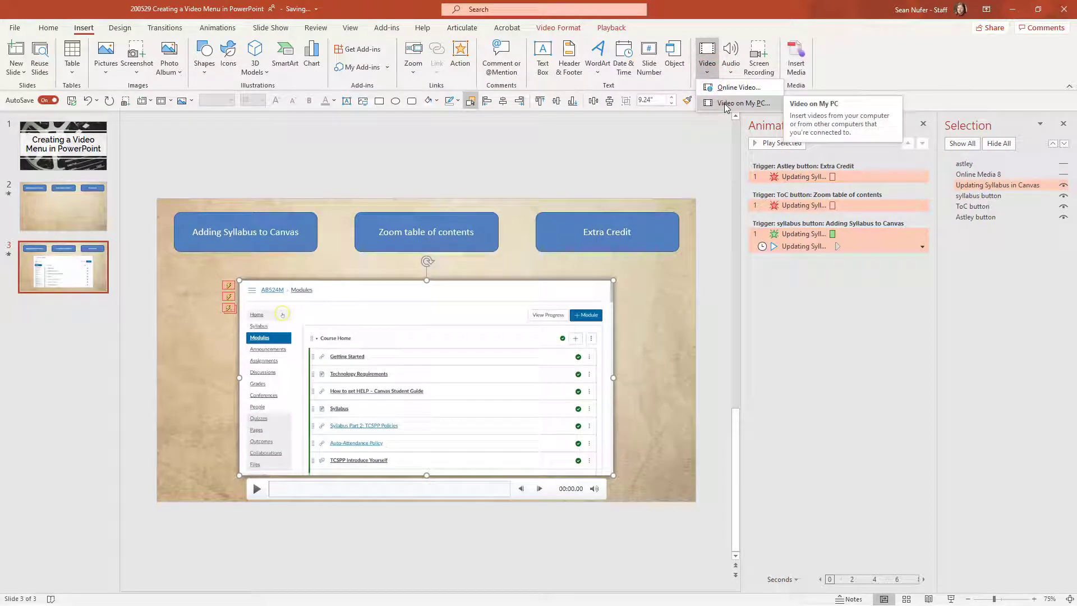
click(707, 300)
click(472, 348)
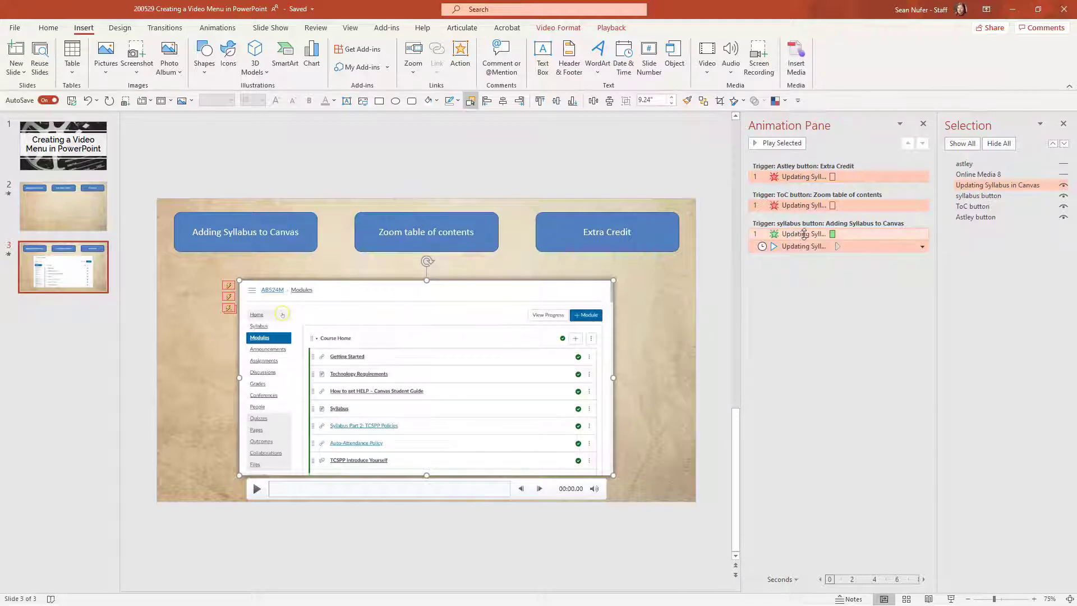
- Select each menu button in turn and compare it with the trigger that shows or hides the syllabus video
click(272, 244)
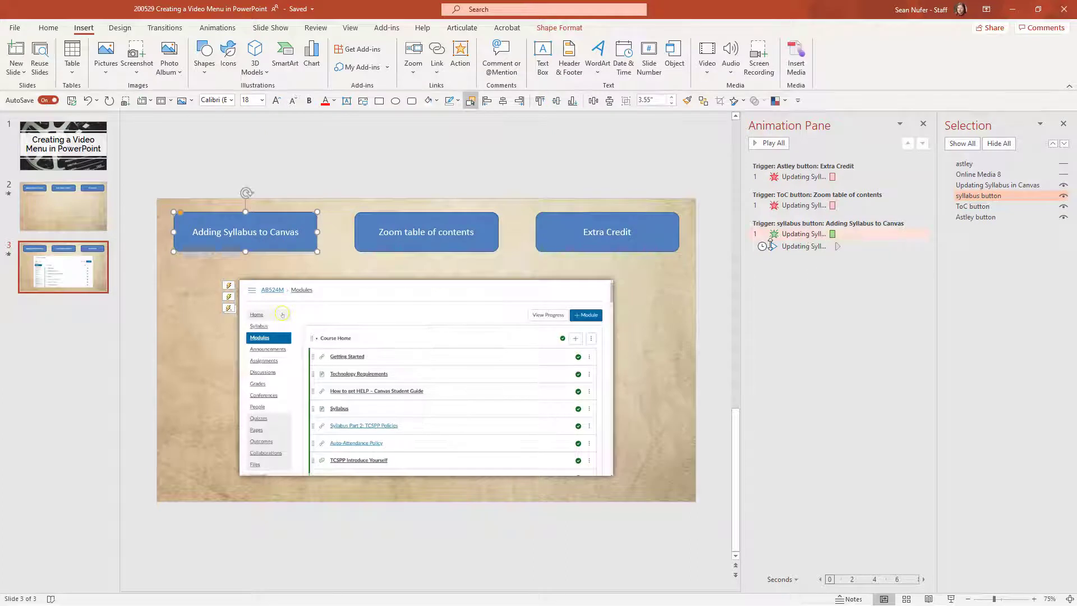
mouse_move(446, 367)
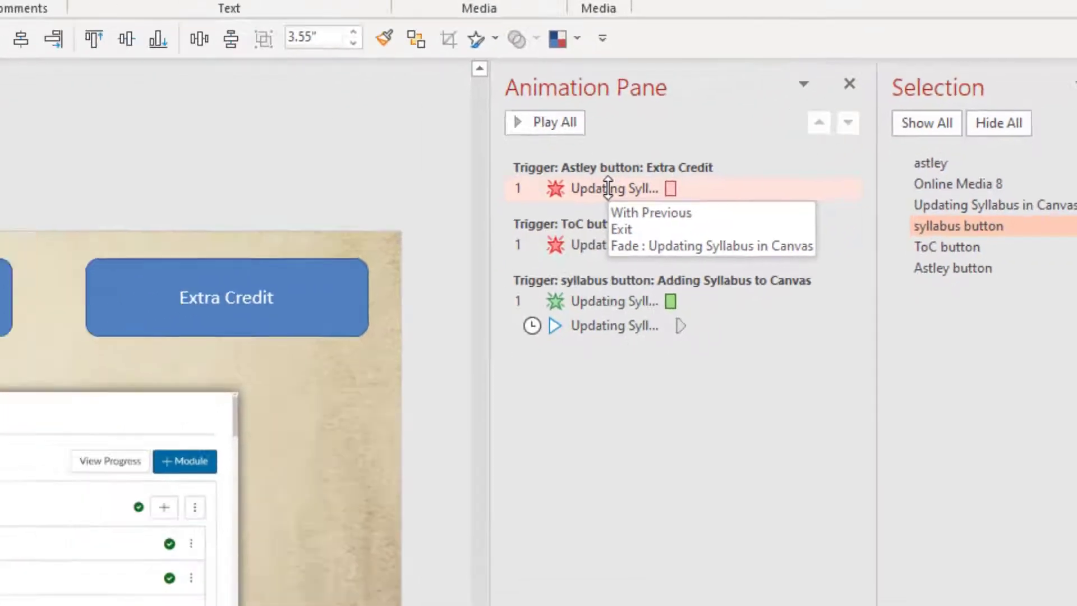
click(465, 240)
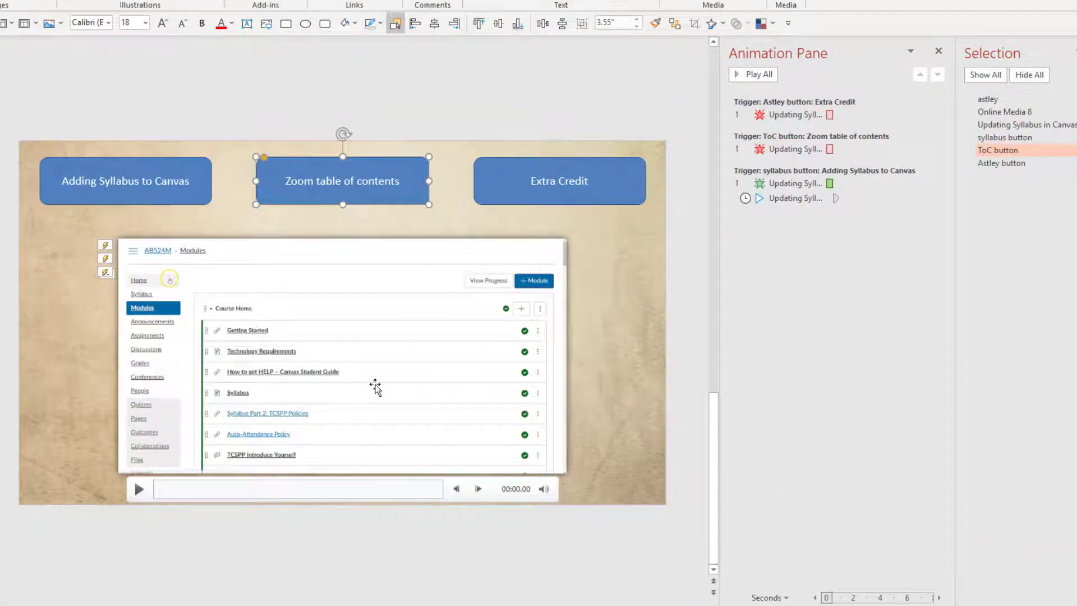
click(578, 176)
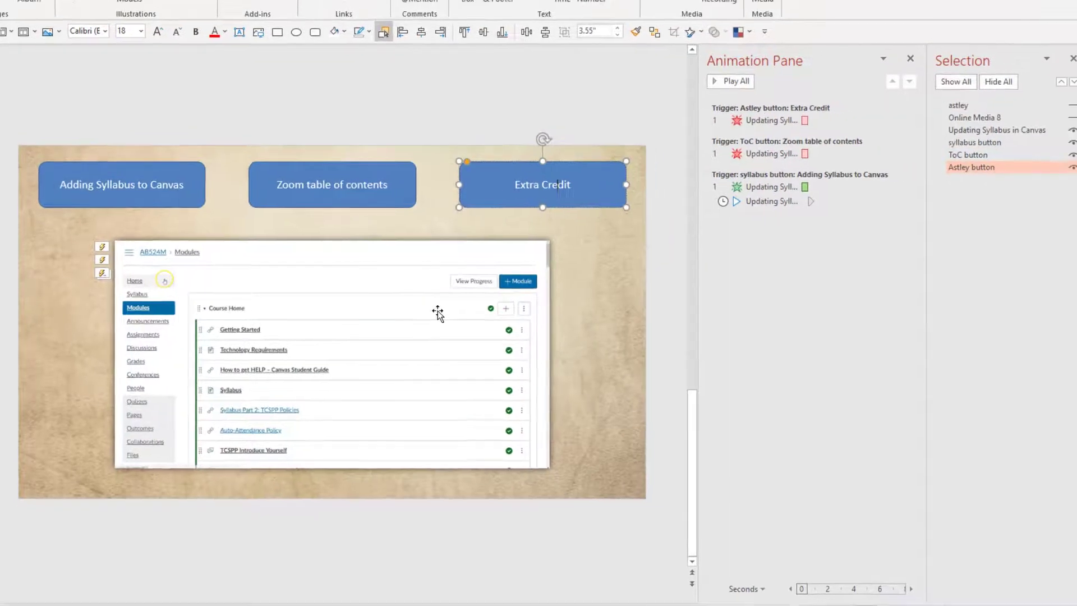
- Make the hidden Online Media 8 and astley videos visible on slide 3 again
click(1061, 120)
click(1061, 107)
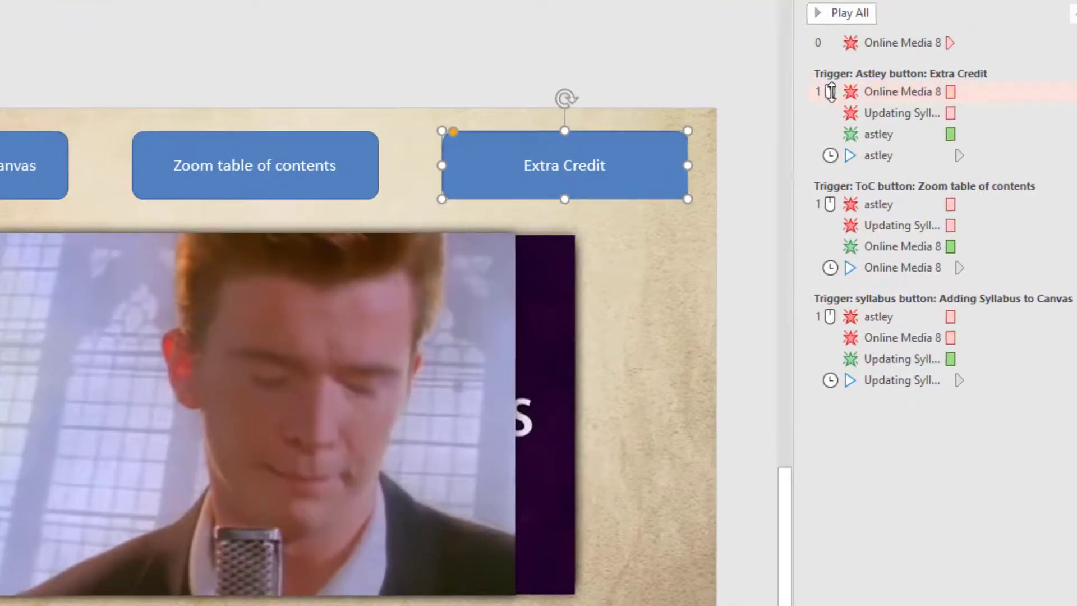
- Examine the exit and entrance animations that the Extra Credit button triggers for the three videos
click(831, 76)
click(907, 93)
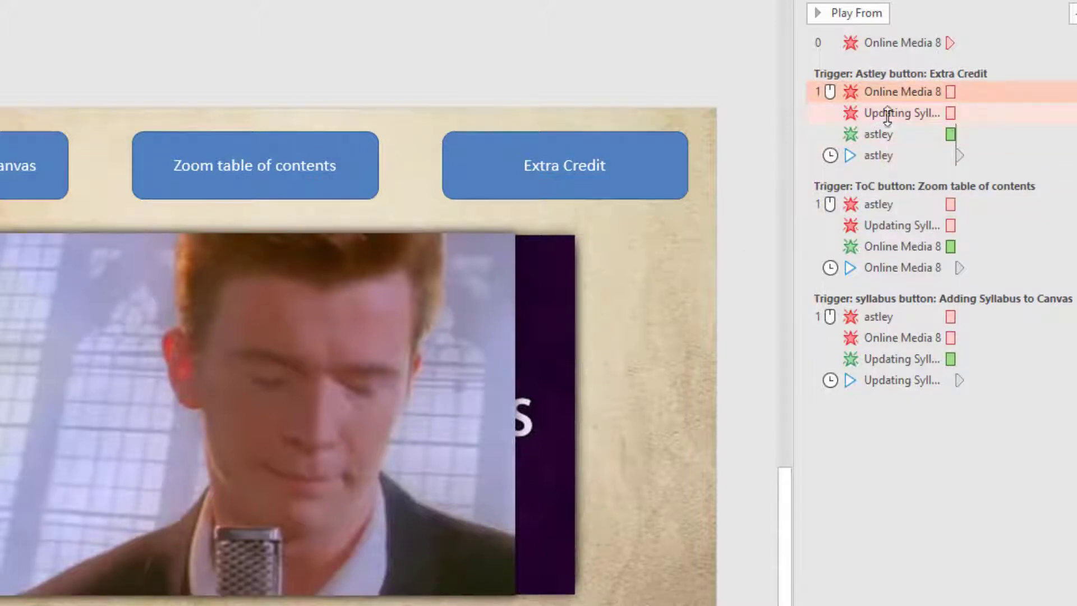
click(909, 113)
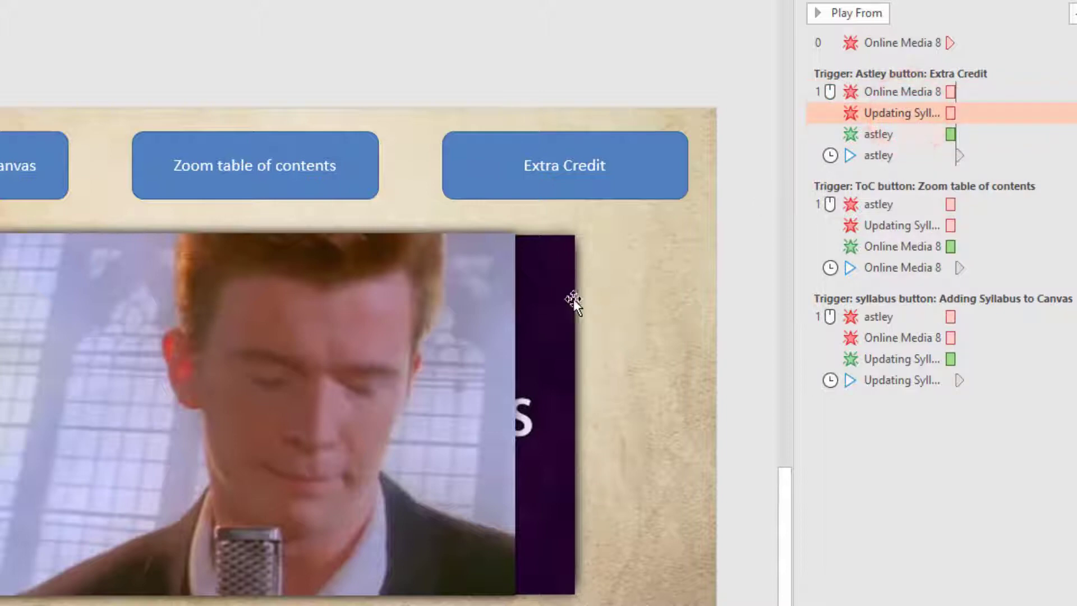
click(884, 136)
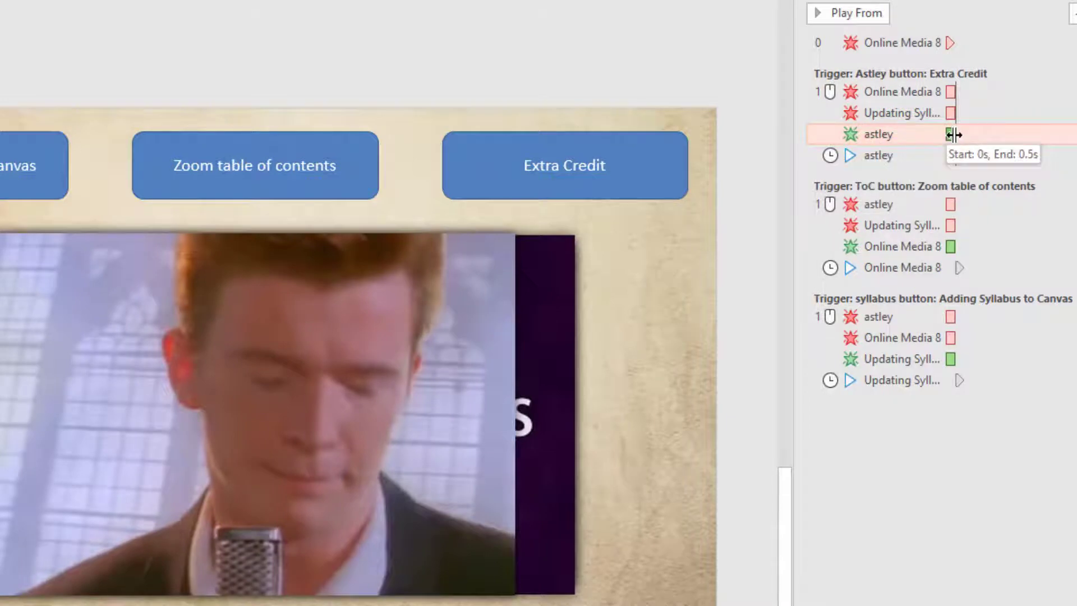
mouse_move(425, 406)
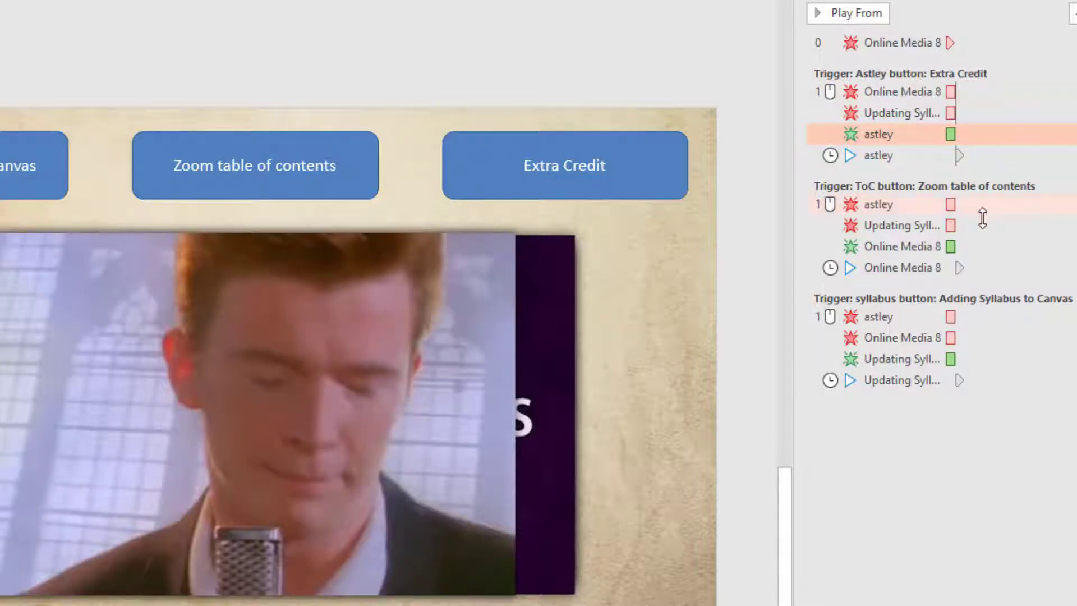
- Examine the exit, entrance and play animations that the Zoom table of contents button triggers for the online video
click(924, 190)
click(887, 189)
click(557, 302)
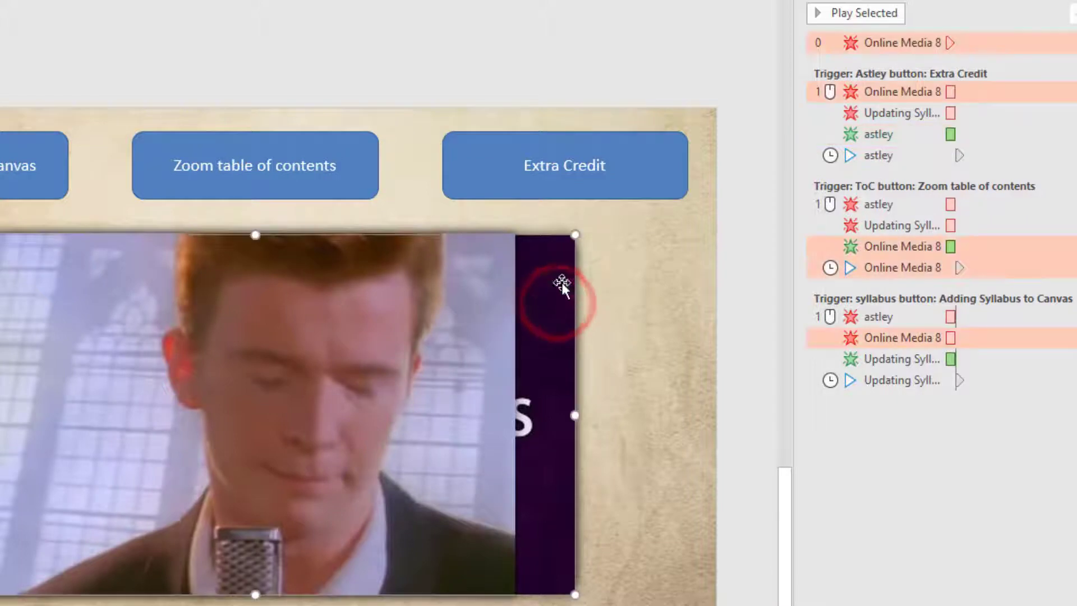
click(650, 312)
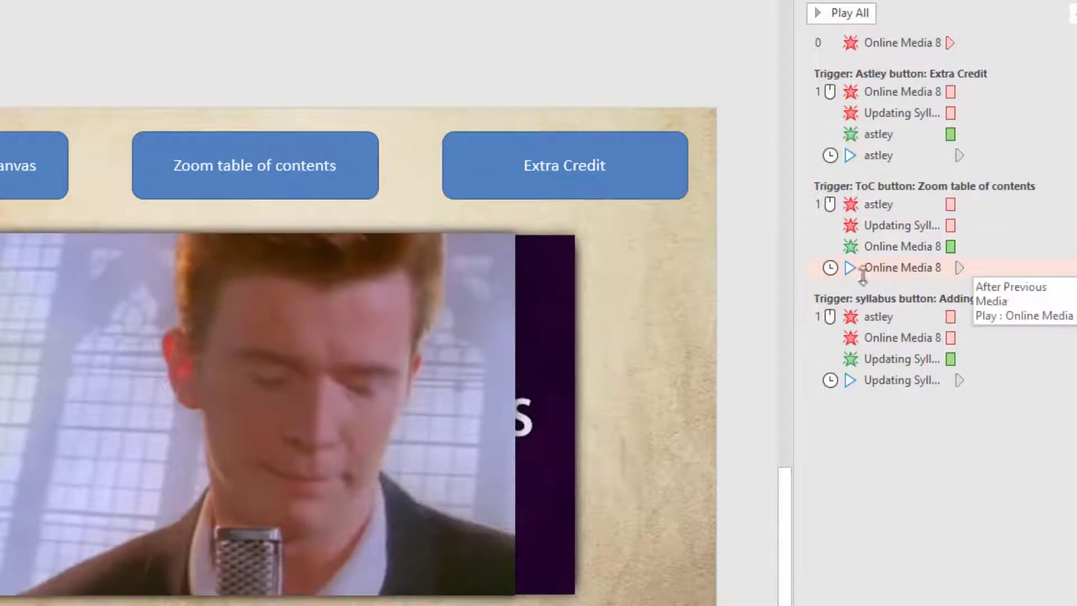
- Compare the playback options of the astley video with those of the Online Media 8 video
click(421, 314)
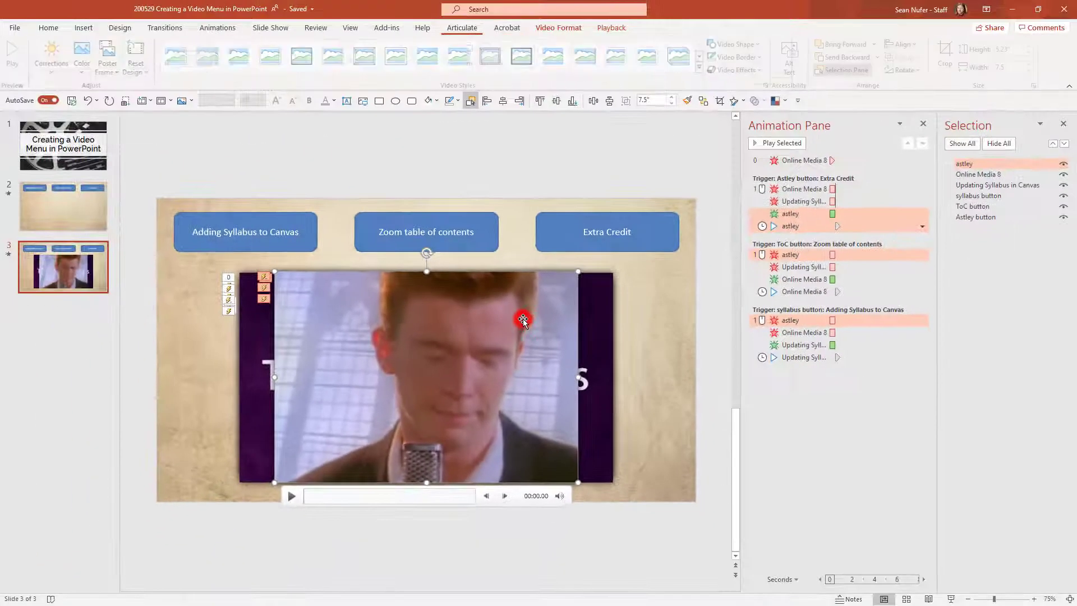
click(611, 28)
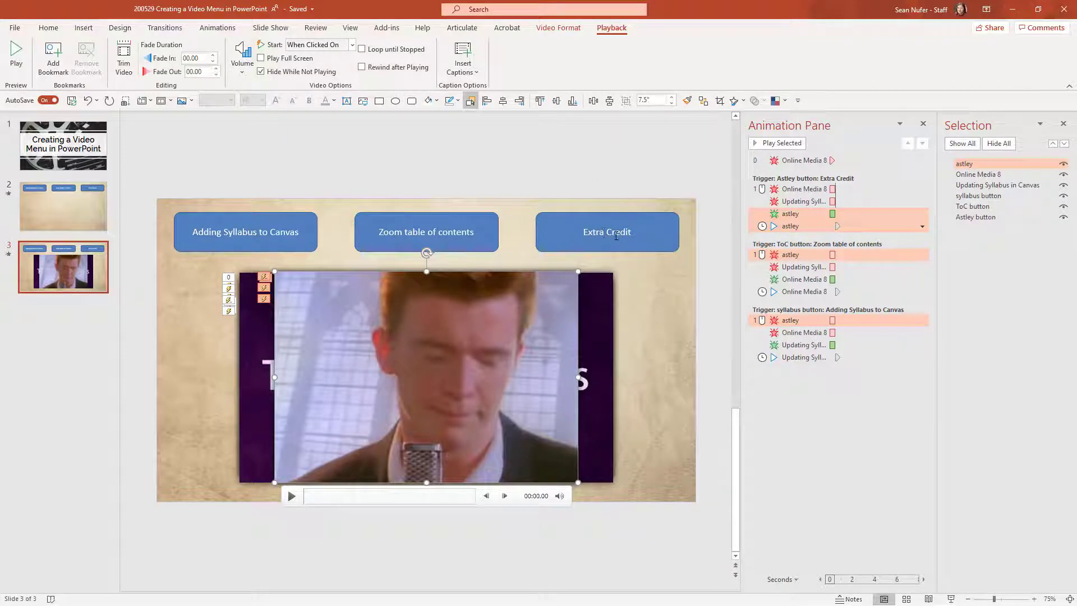
click(598, 310)
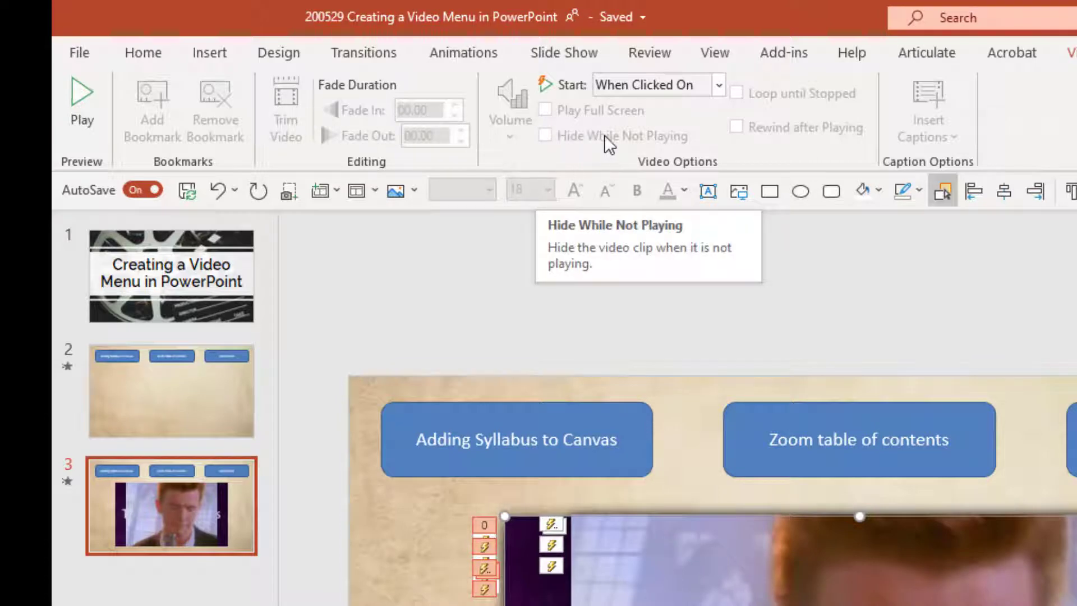
click(455, 54)
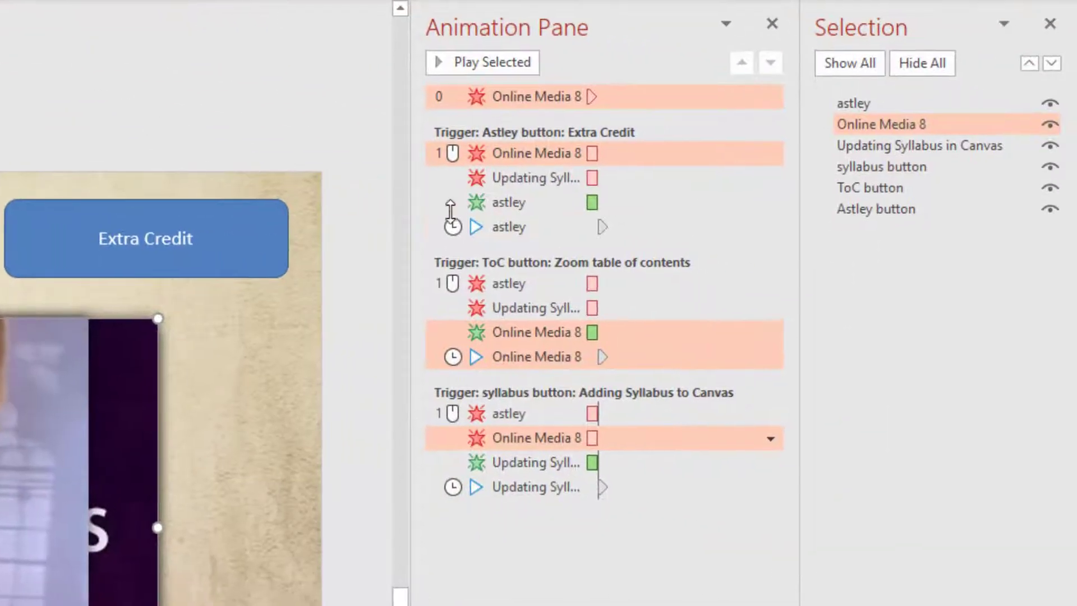
- Delete all three videos from slide 3, keeping only the menu buttons
click(518, 96)
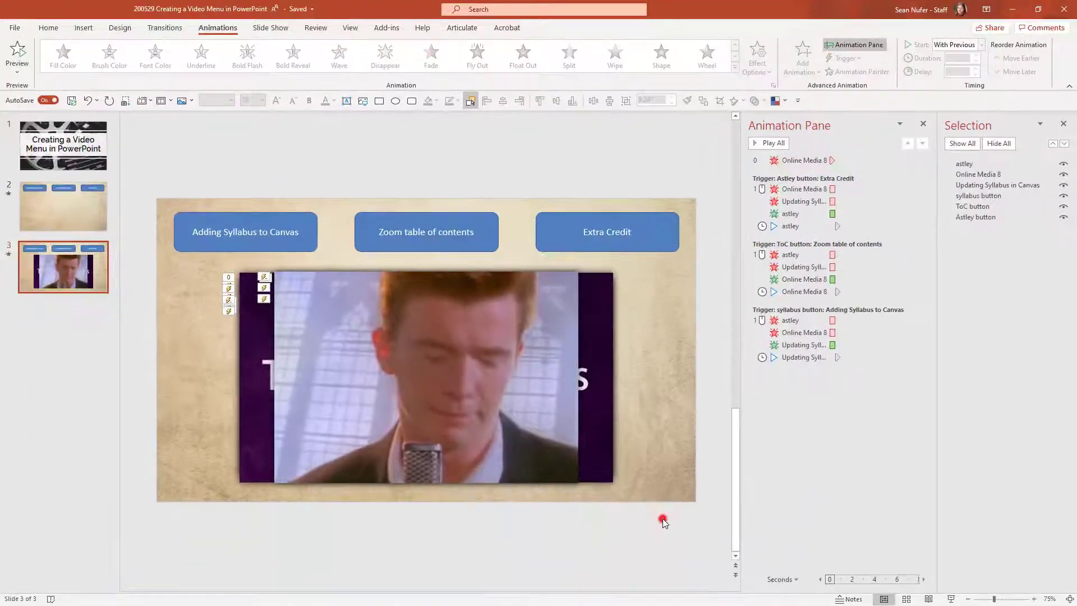
drag(662, 517, 183, 262)
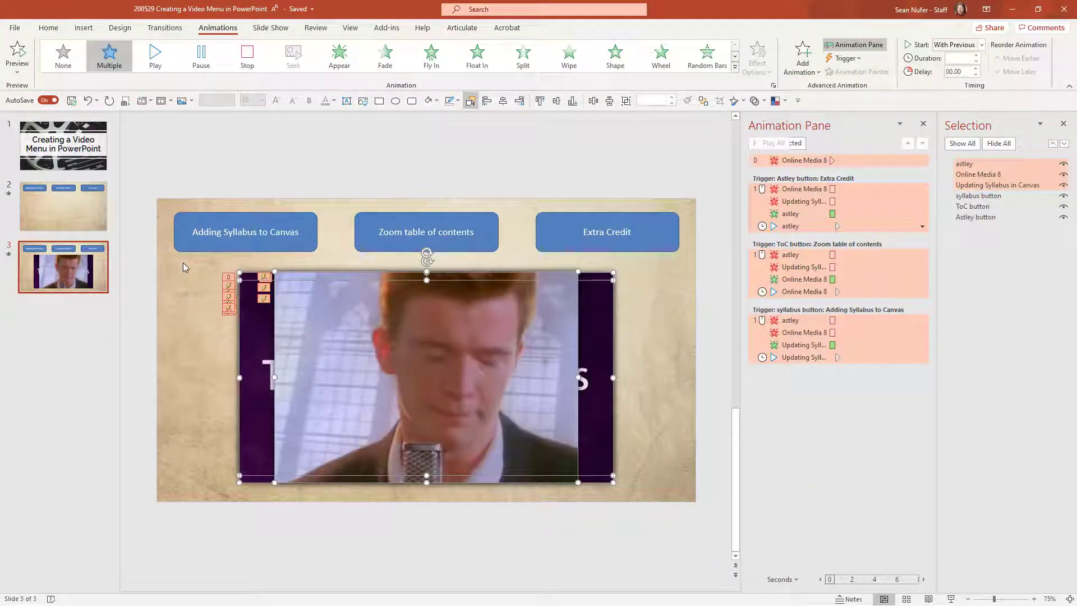
key(Delete)
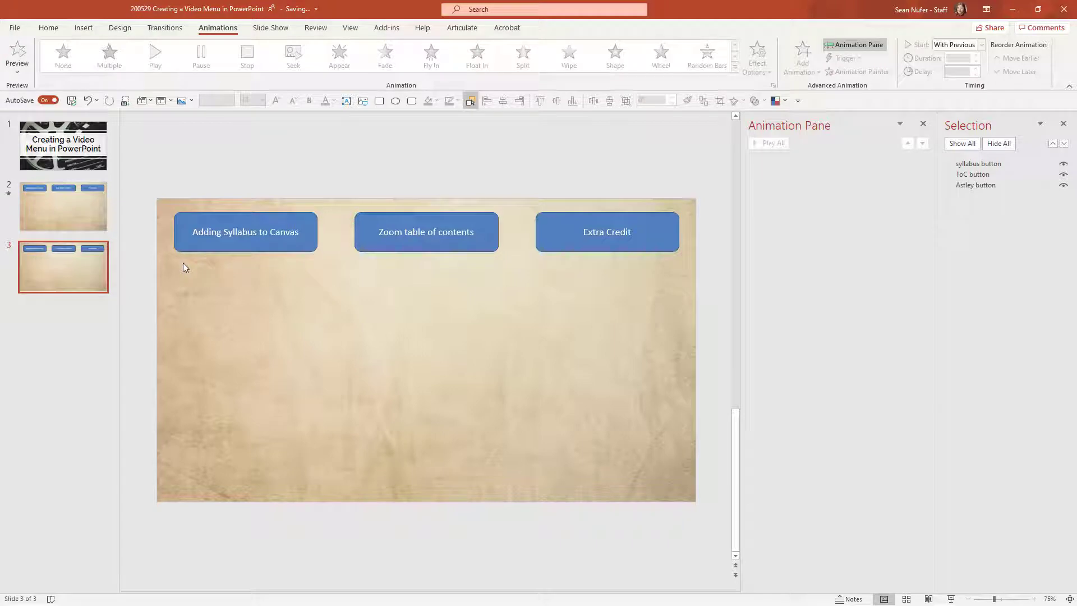
- Insert the Updating Syllabus in Canvas video from the PC and scale it to about 10.67" wide below the menu buttons
click(82, 29)
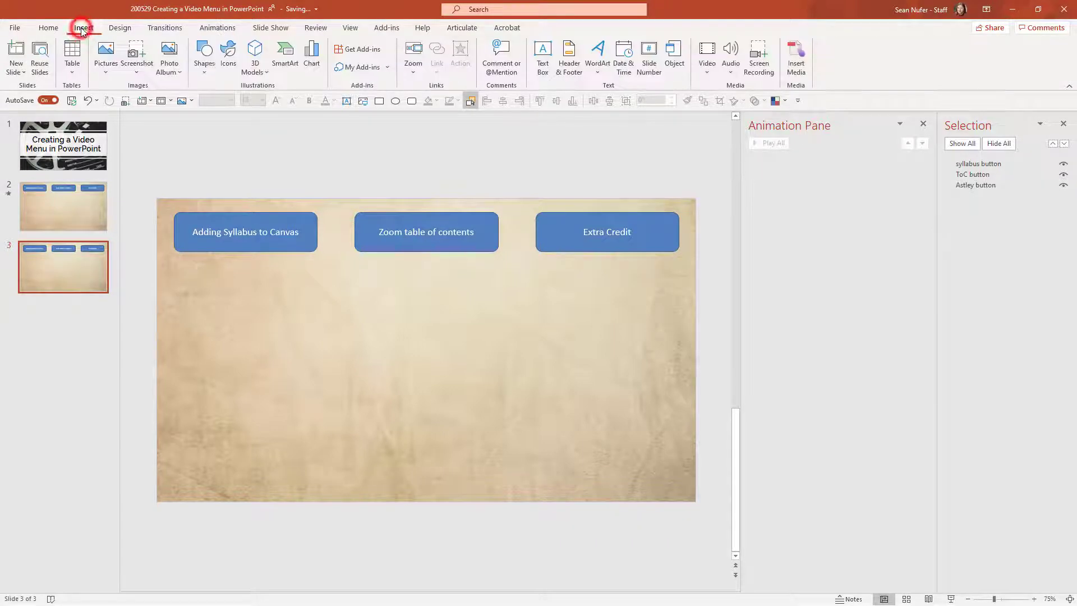
click(708, 71)
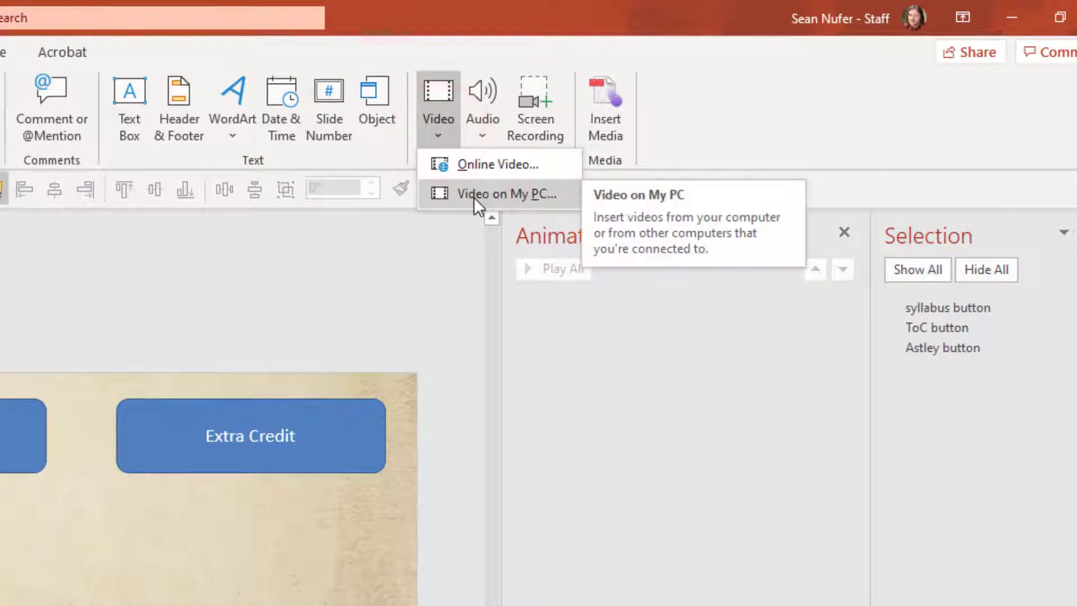
click(481, 197)
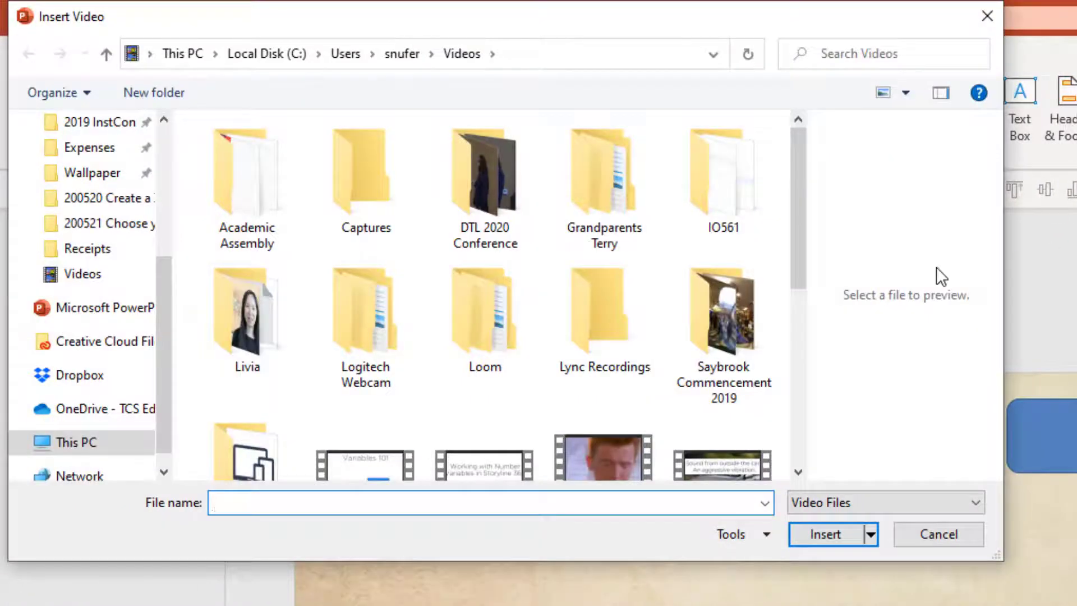
drag(802, 224, 804, 425)
click(604, 366)
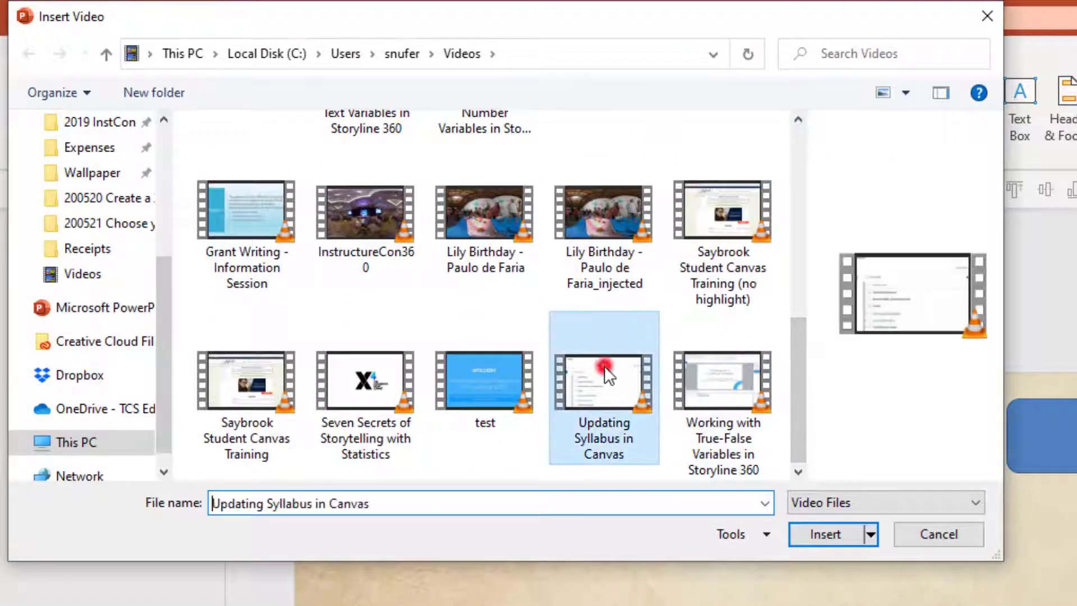
click(813, 537)
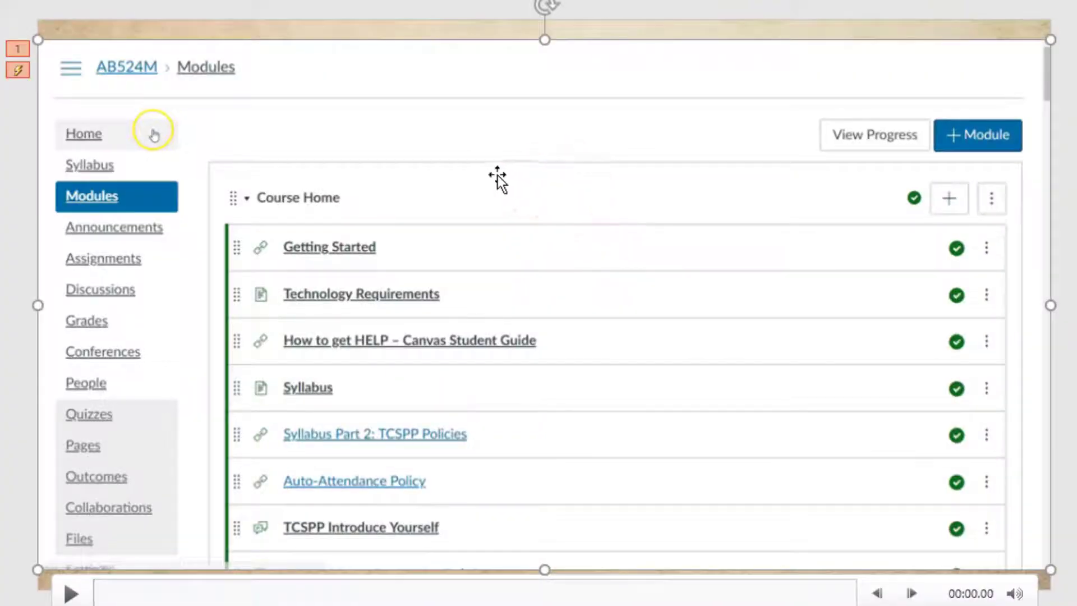
drag(38, 40, 240, 242)
drag(692, 313, 594, 310)
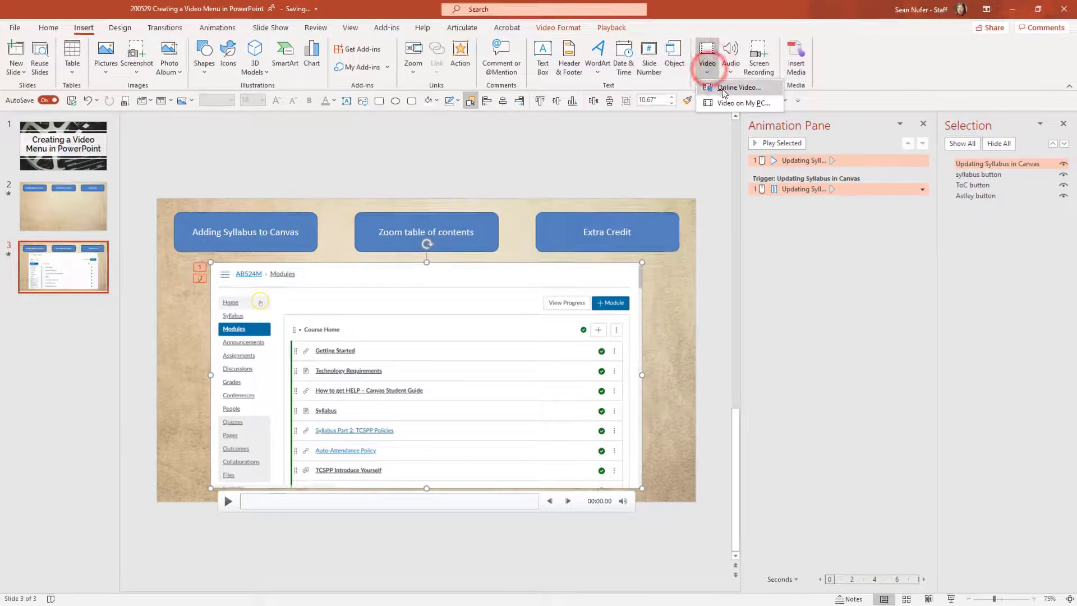
- Insert the Zoom table of contents online video from its copied URL and size it to about 10.22" by 5.75" over the syllabus video
click(725, 92)
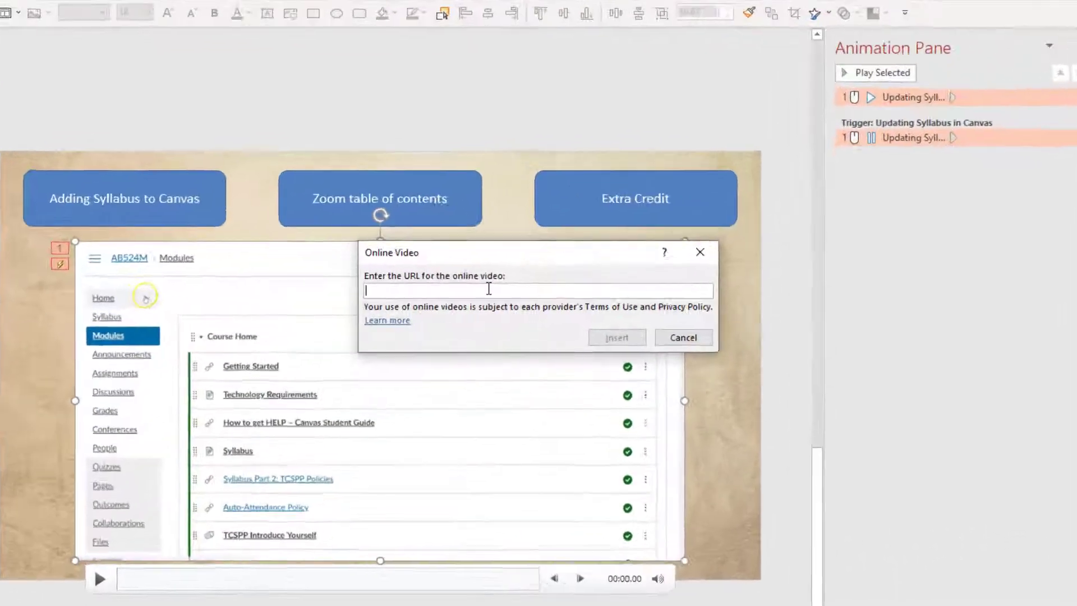
right_click(503, 296)
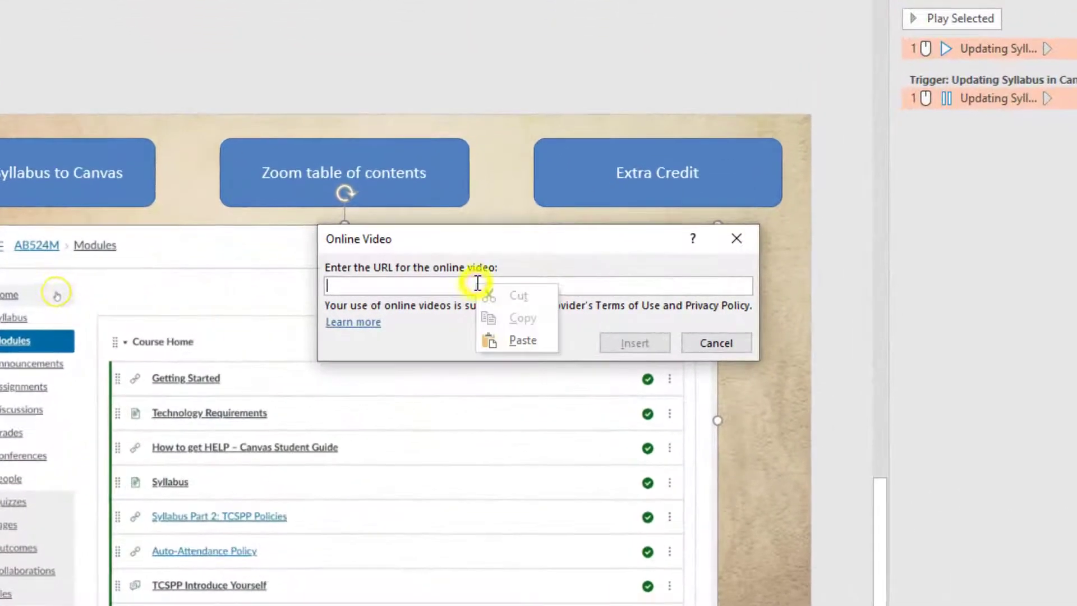
click(516, 340)
click(632, 342)
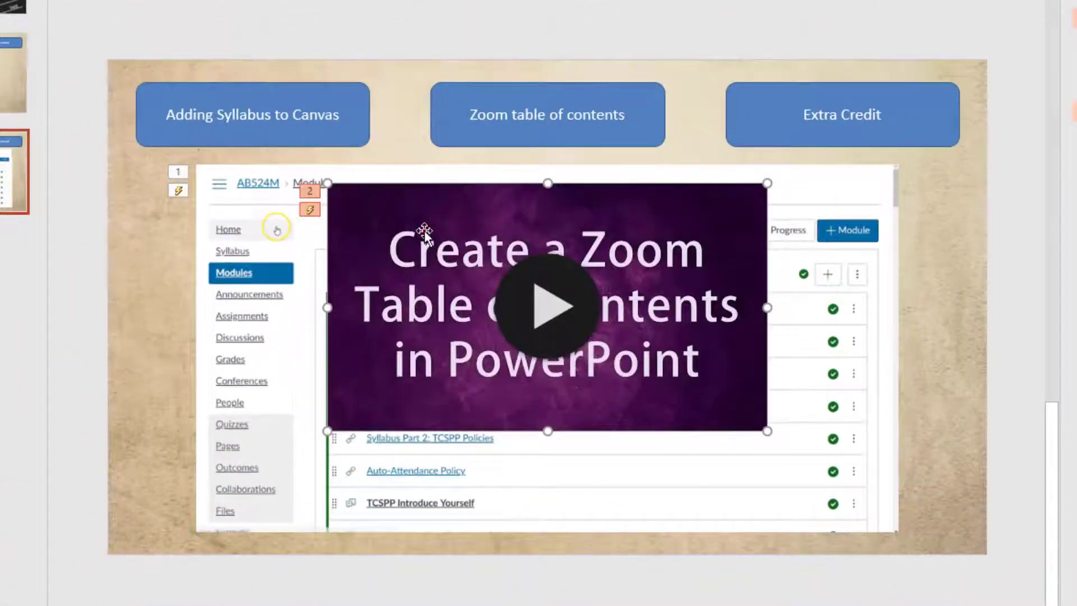
drag(390, 241, 259, 217)
drag(634, 409, 898, 541)
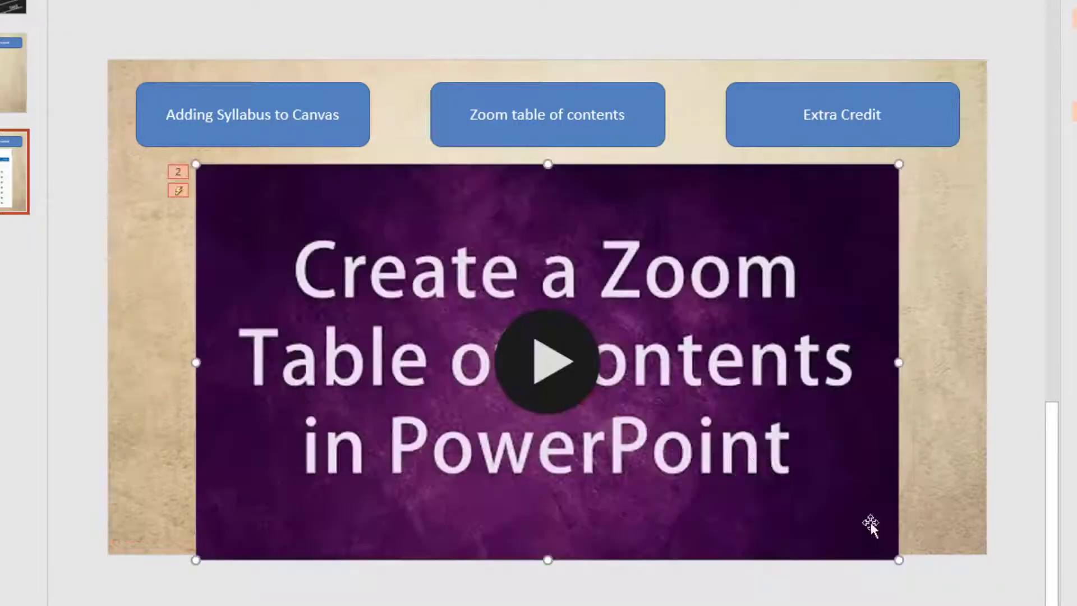
drag(664, 399, 664, 392)
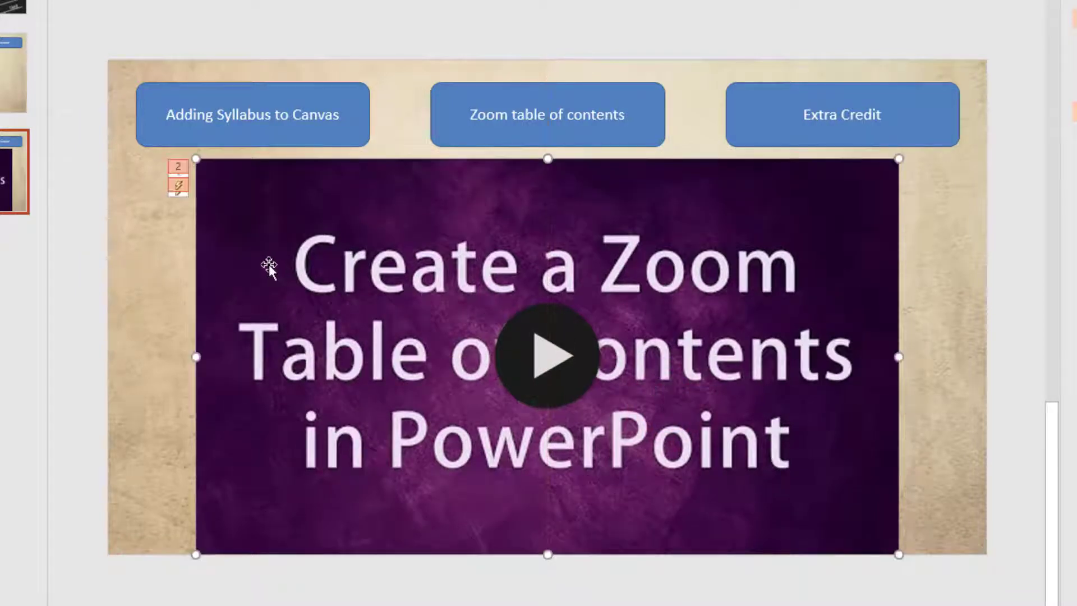
mouse_move(192, 159)
mouse_down()
mouse_move(207, 171)
mouse_move(210, 160)
mouse_up()
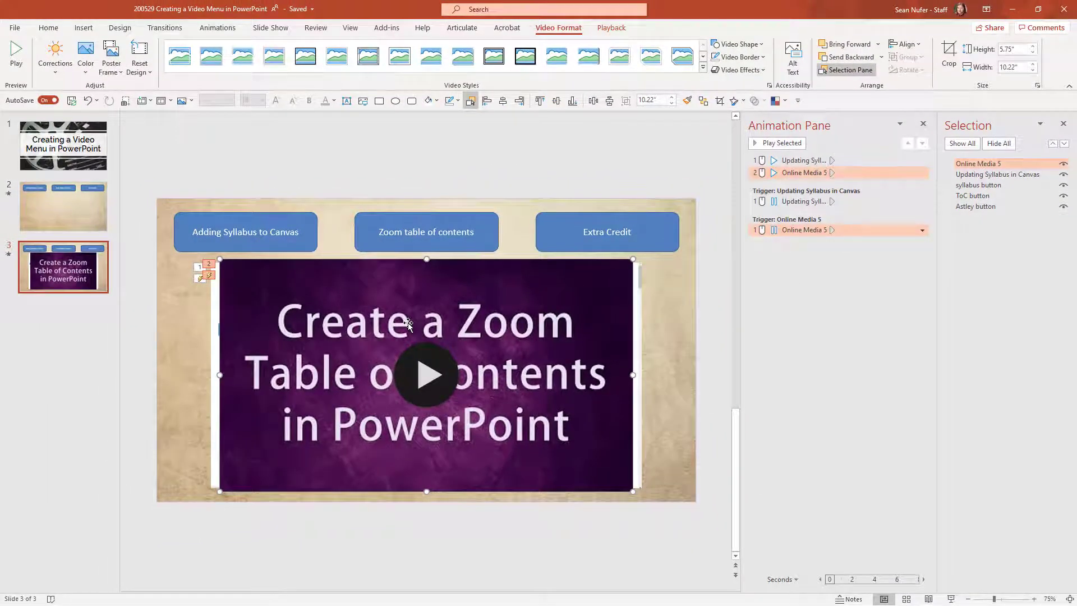
- Set the online video's poster frame to the image file 200520 Create a Zoom Table of Contents in PowerPoint
mouse_move(307, 331)
scroll(351, 346, up, 15)
scroll(355, 351, down, 10)
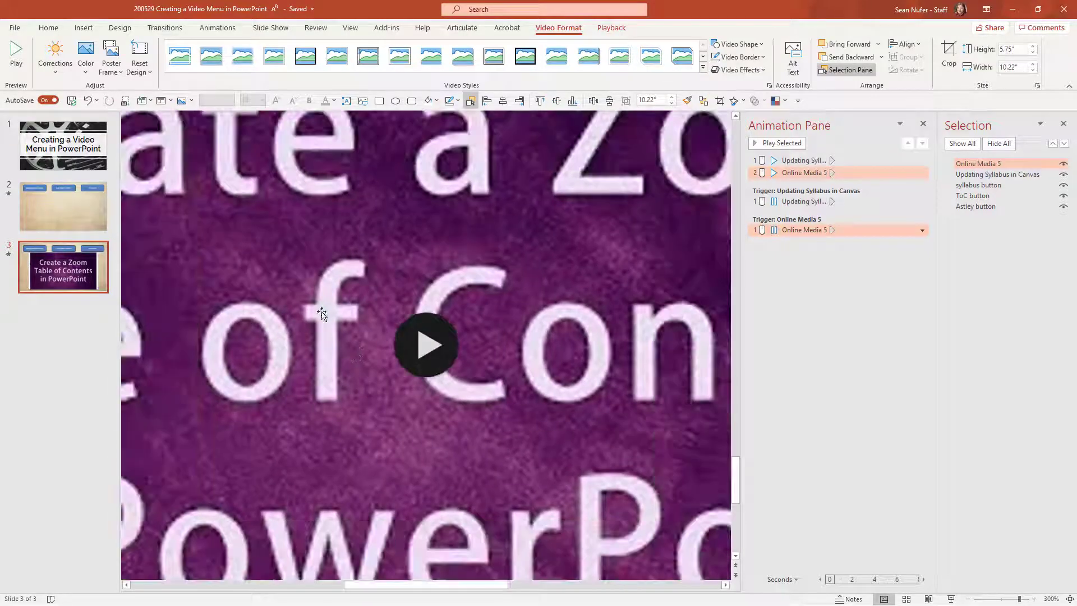
scroll(322, 315, down, 10)
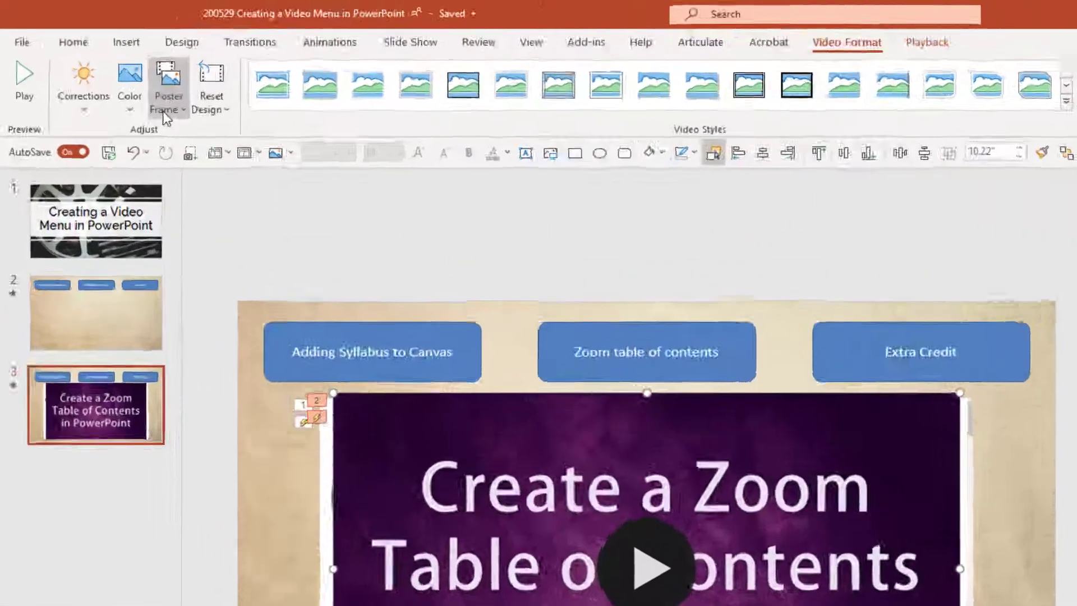
click(111, 65)
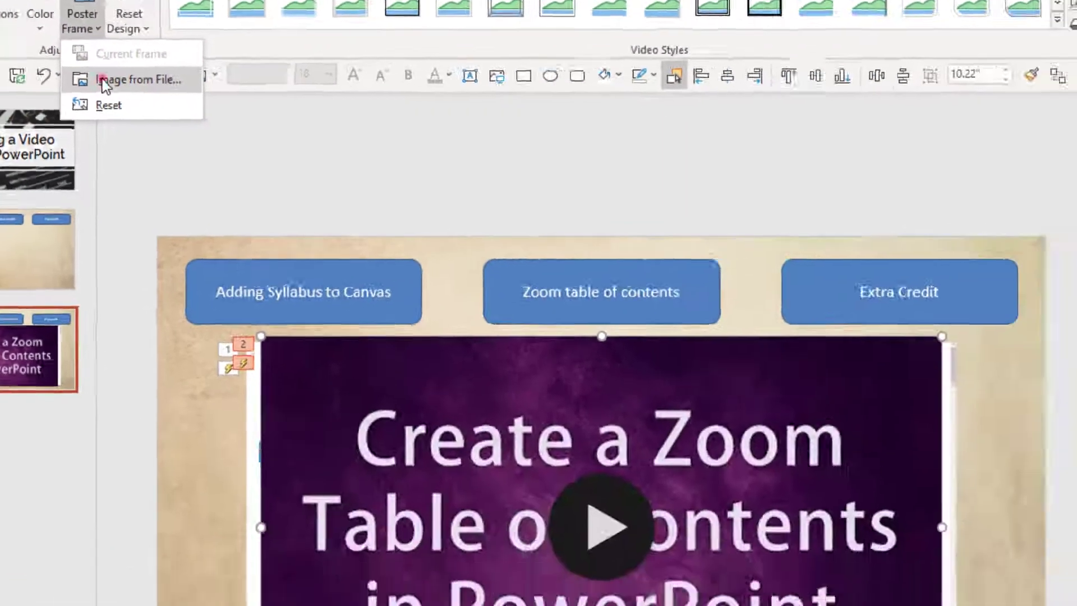
click(269, 224)
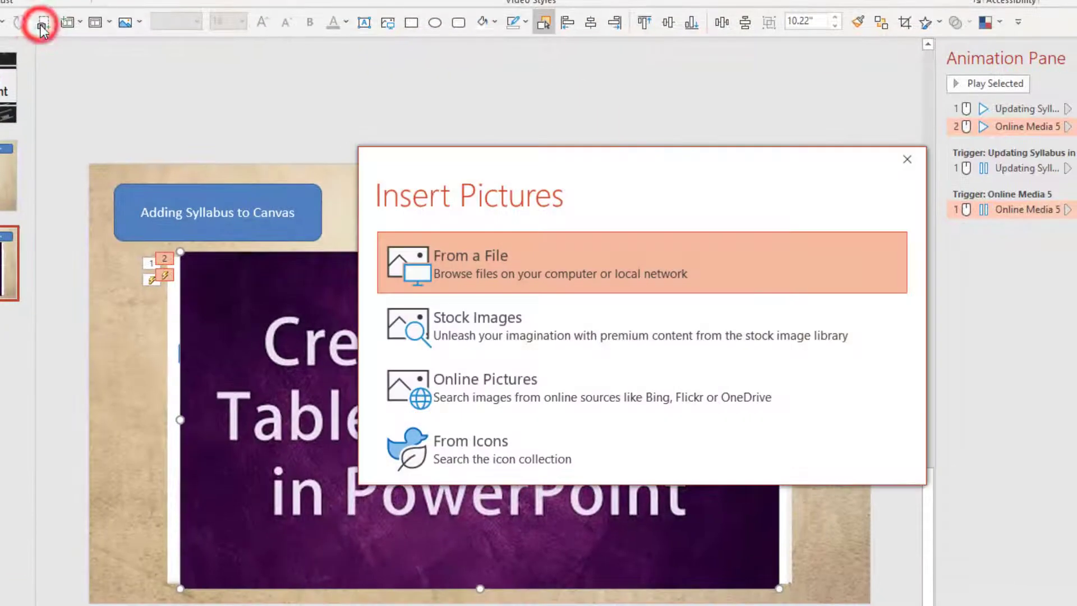
click(491, 274)
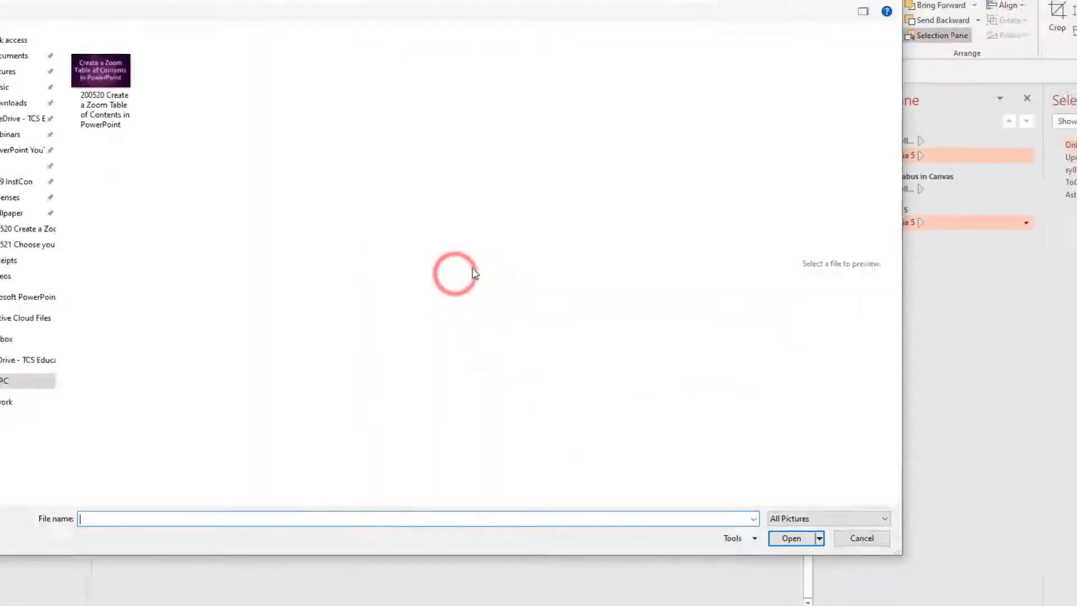
click(150, 114)
click(724, 500)
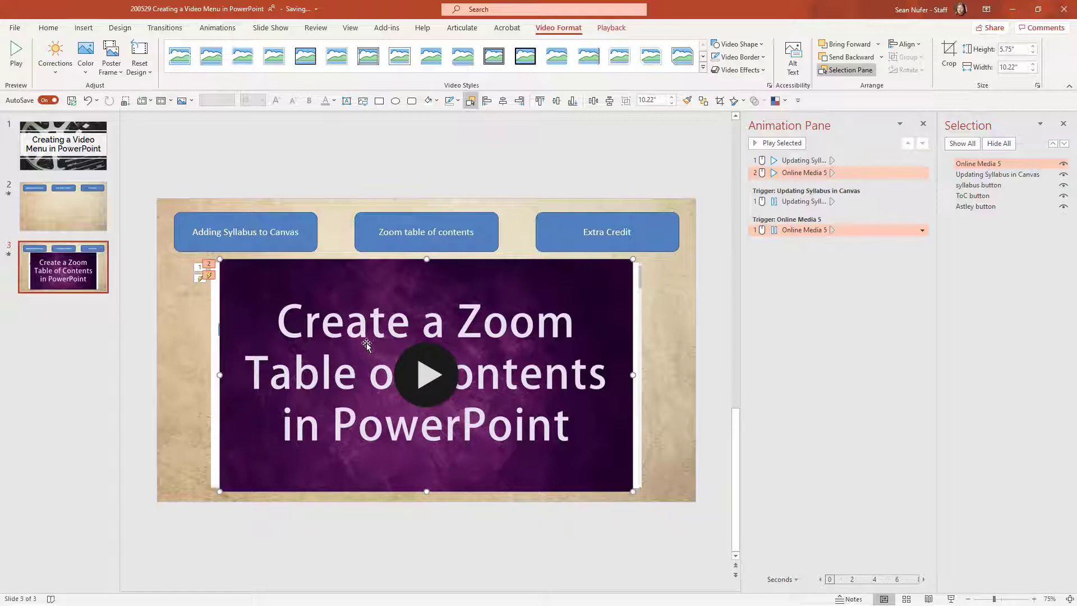
click(117, 71)
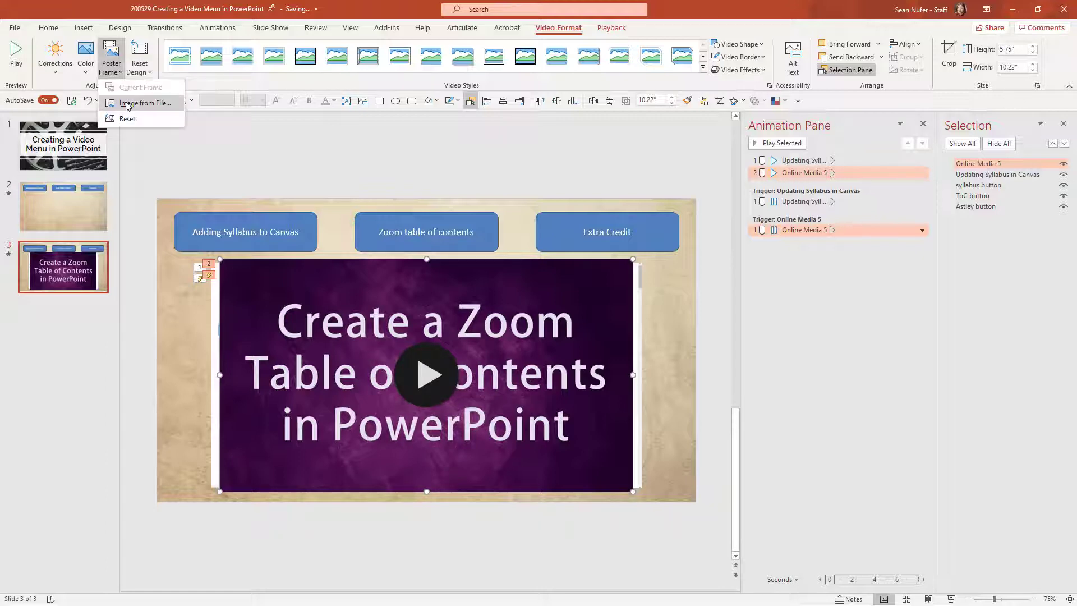
click(126, 104)
click(370, 310)
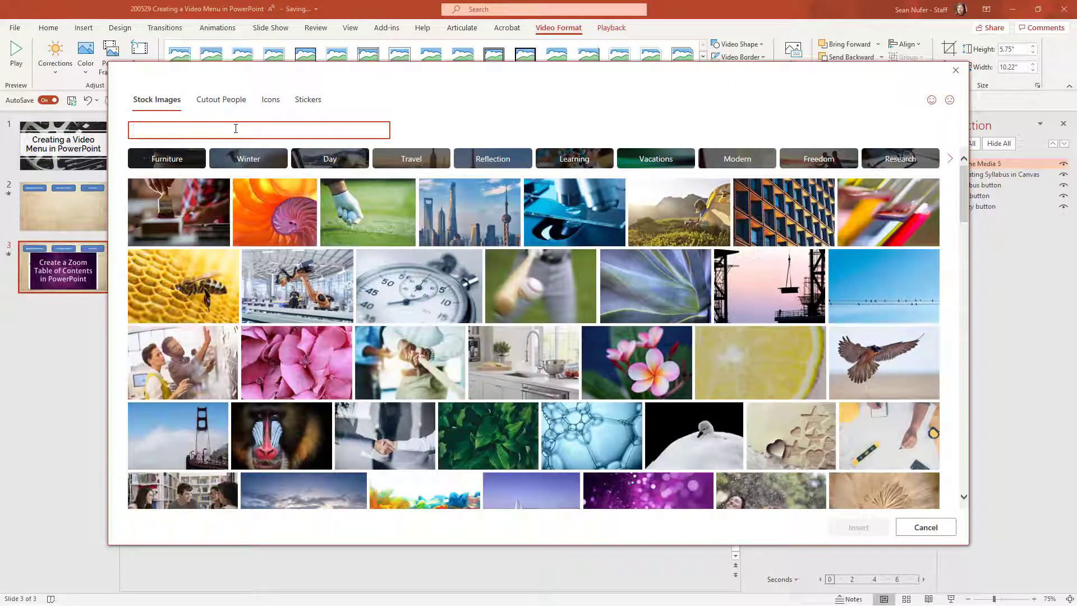
click(278, 217)
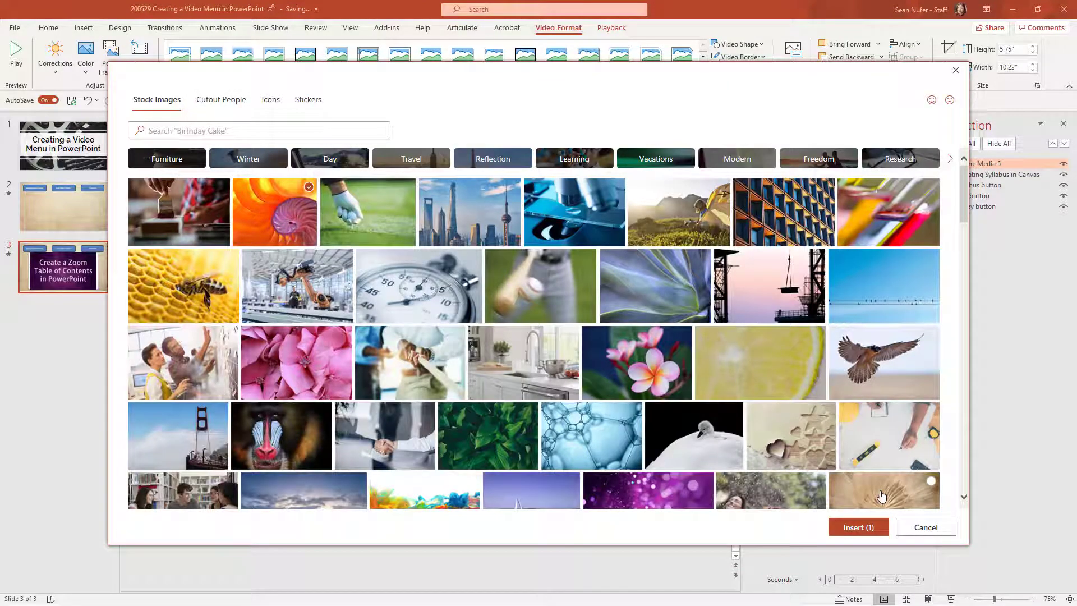
key(Escape)
- Insert the astley video from the PC and size it to about 8.04" by 5.6" on top of the other two videos
click(84, 27)
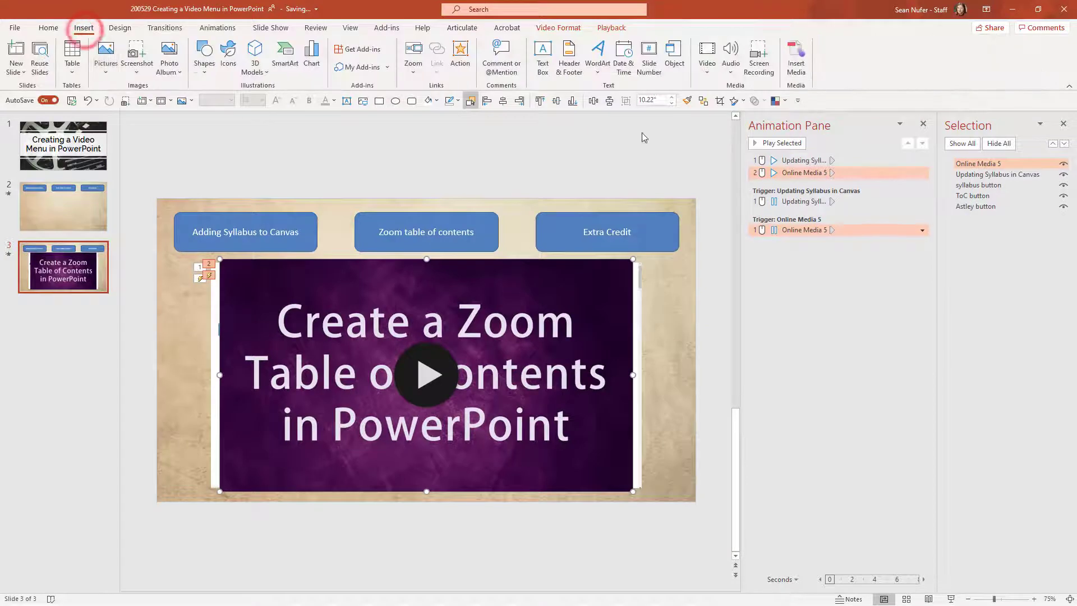
click(707, 70)
click(719, 104)
click(321, 242)
click(439, 284)
drag(235, 222, 293, 259)
click(504, 352)
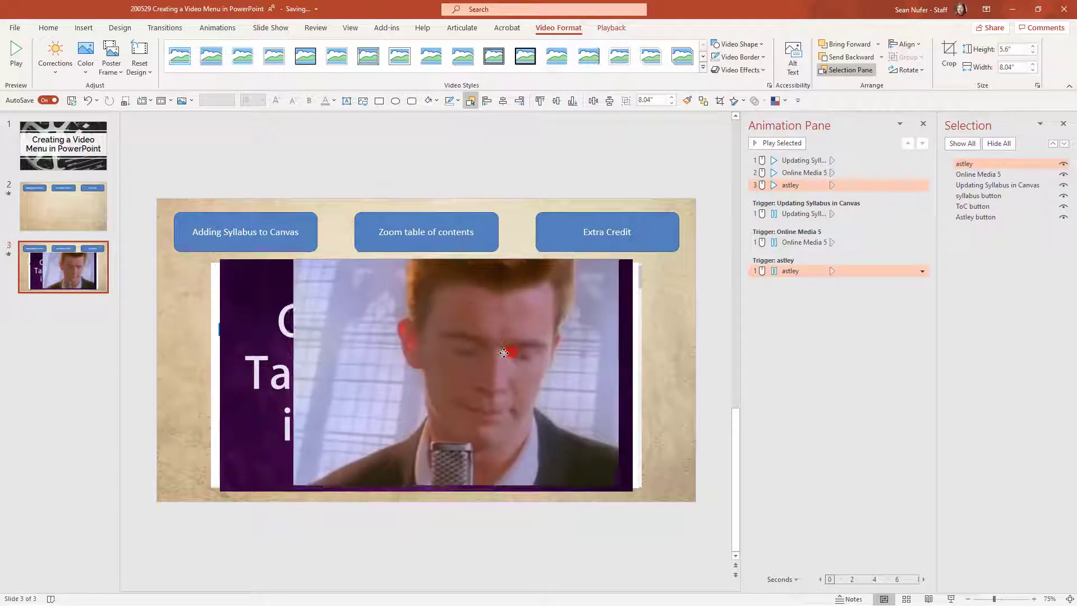
click(595, 303)
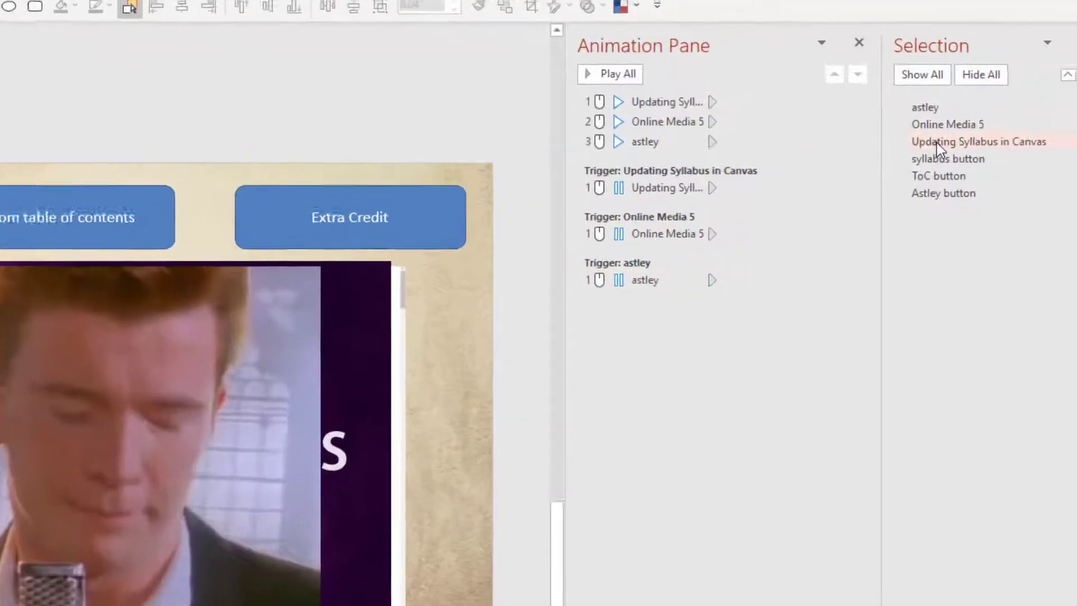
- Rename the Updating Syllabus in Canvas video object to Syllabus
click(984, 138)
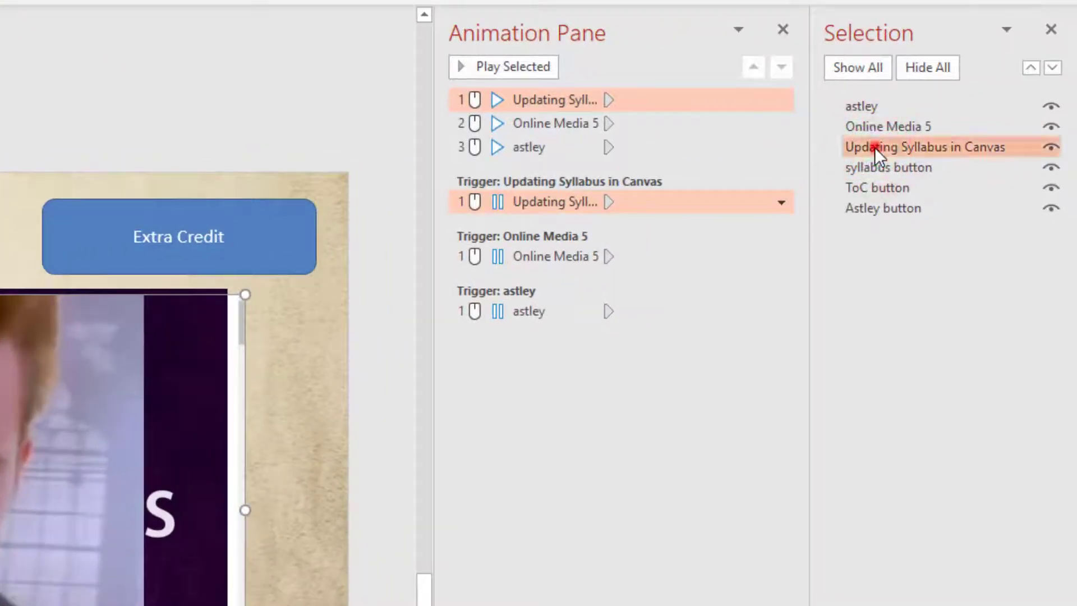
click(874, 147)
double_click(873, 147)
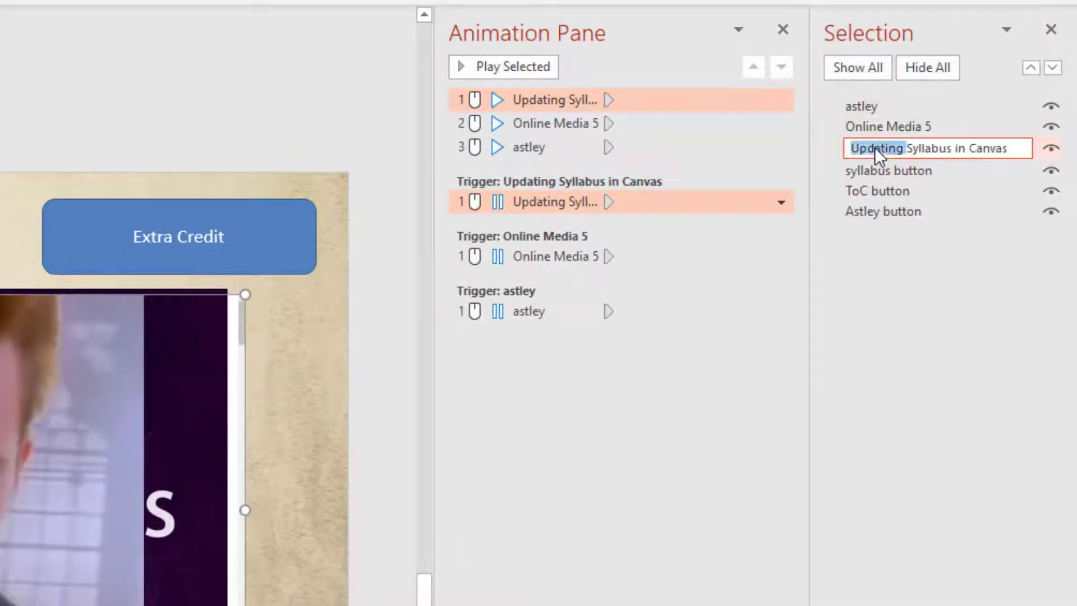
key(Delete)
key(ctrl+Right)
key(shift+End)
key(Delete)
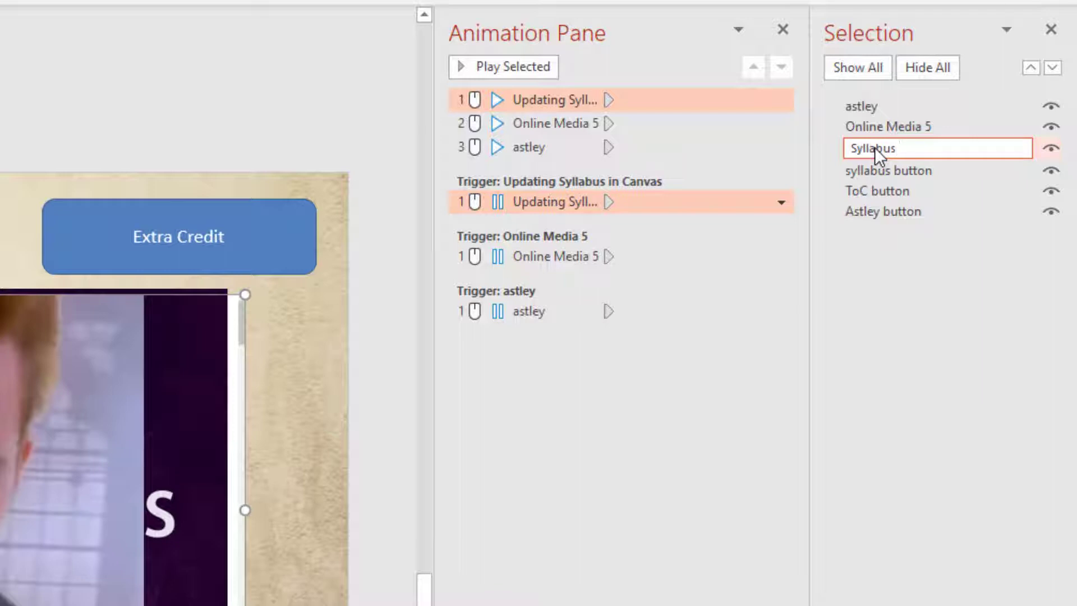
- Rename the Online Media 5 video object to ToC
click(890, 128)
click(891, 128)
text(ToC)
key(Return)
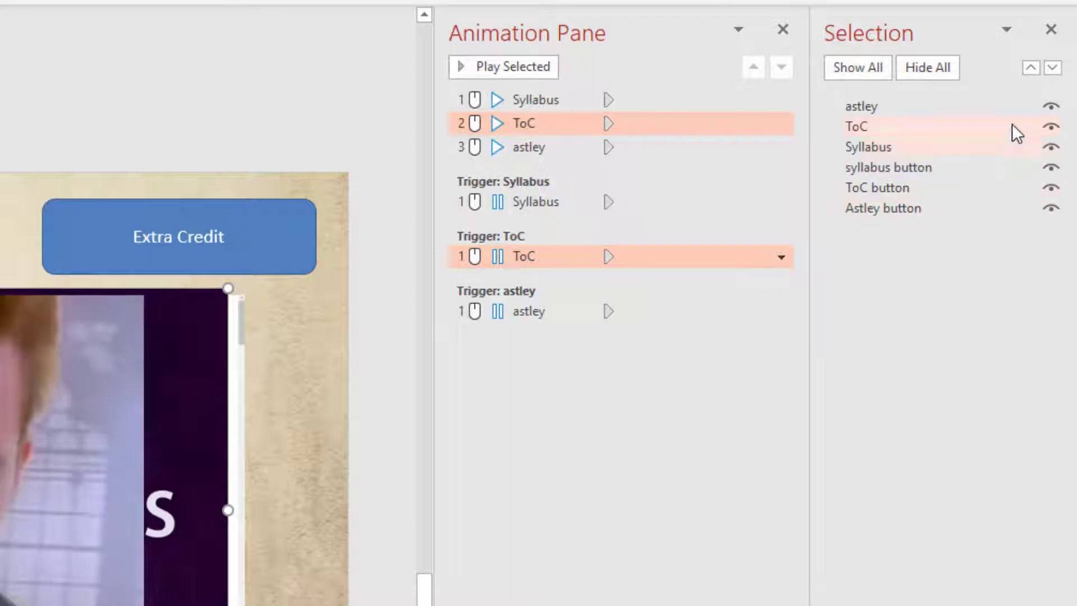
- Hide the astley and ToC videos and apply the second preset video style, with a shadow, to the Syllabus video
click(1051, 108)
click(1051, 127)
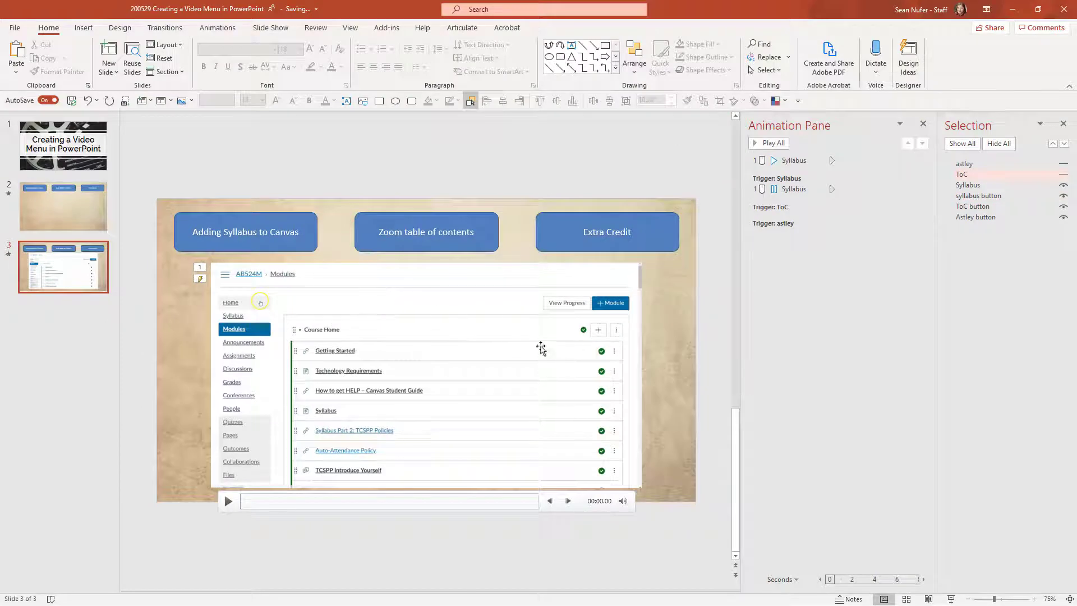
double_click(531, 319)
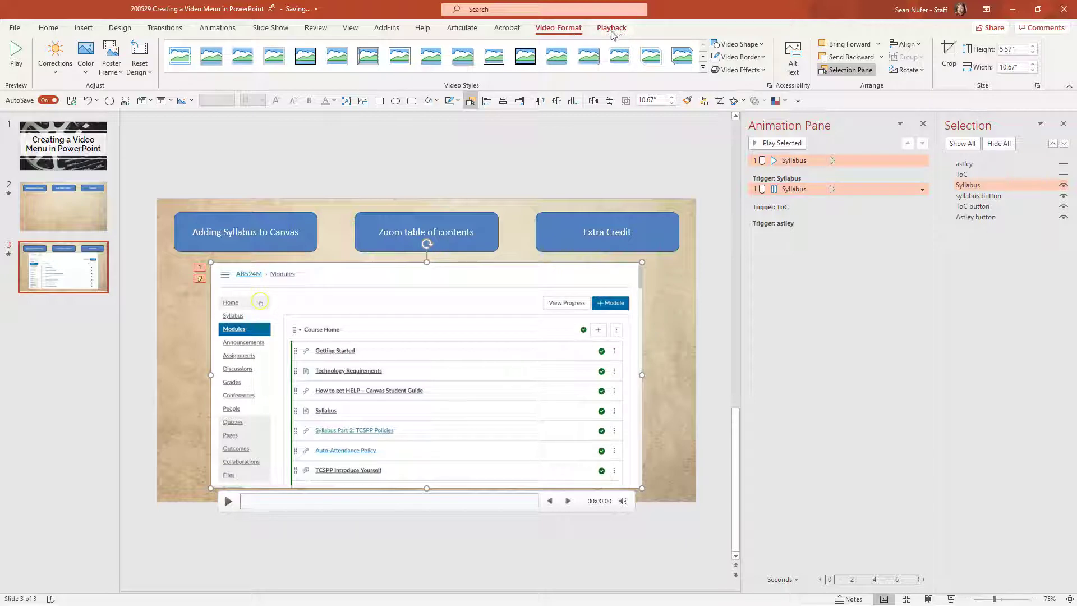
click(208, 60)
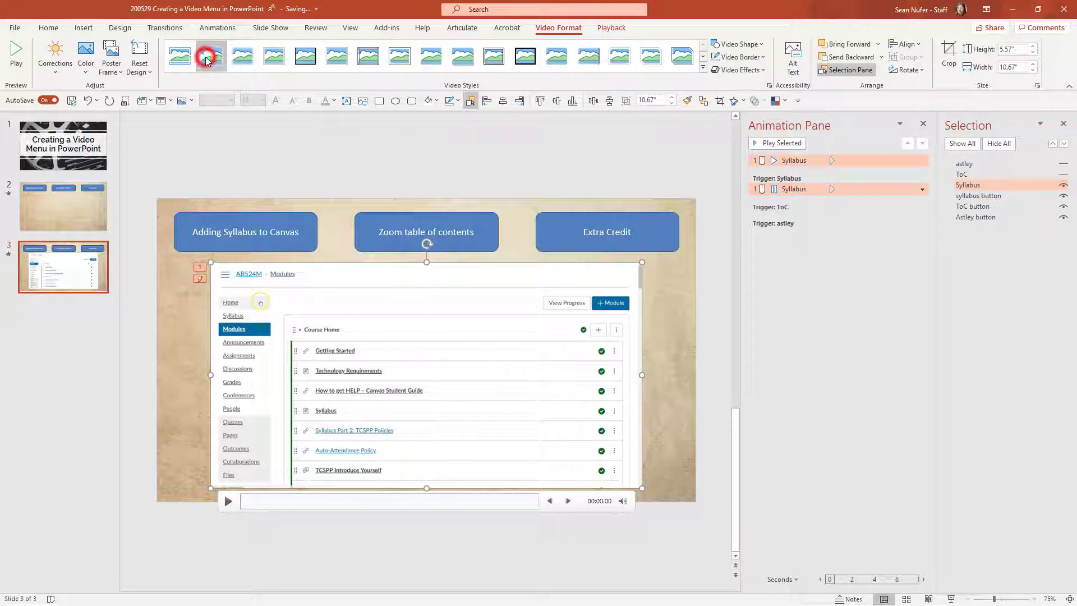
click(762, 44)
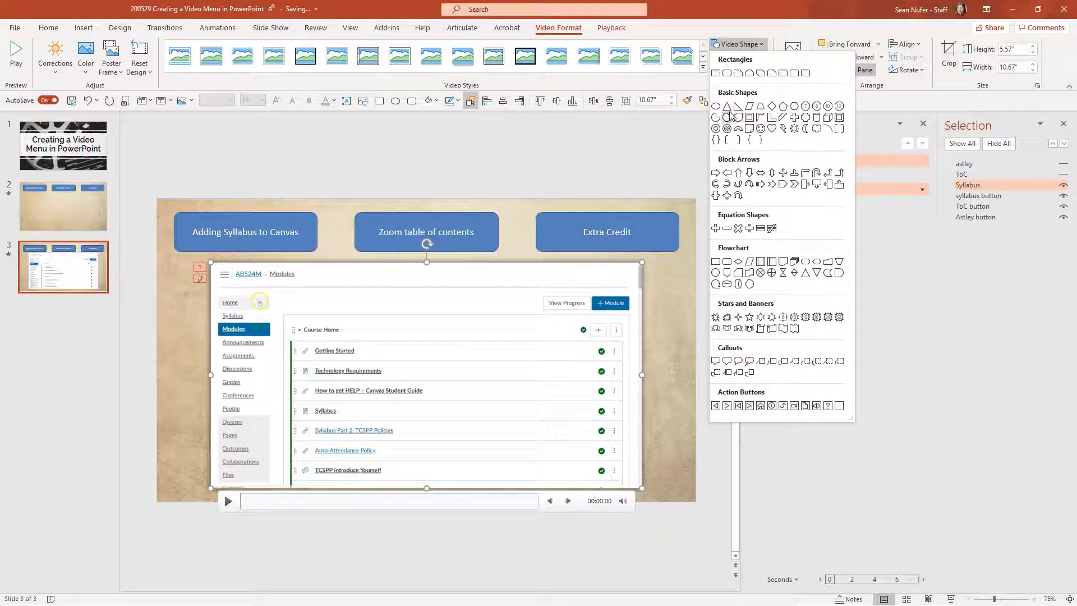
click(384, 183)
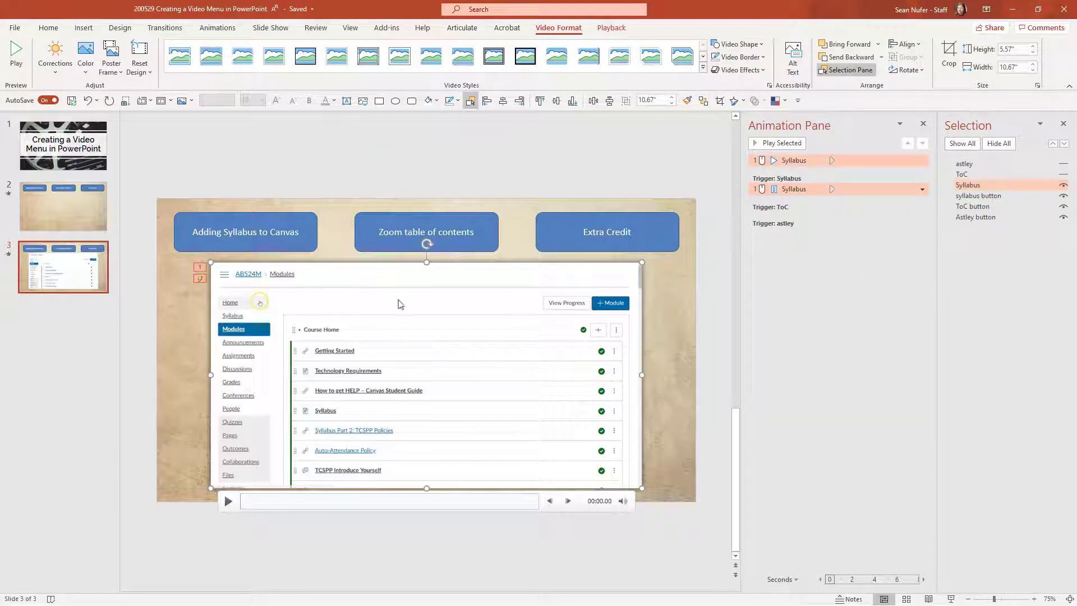
- Add a Fade entrance animation to the Syllabus video and trigger it on click of the syllabus button
click(216, 29)
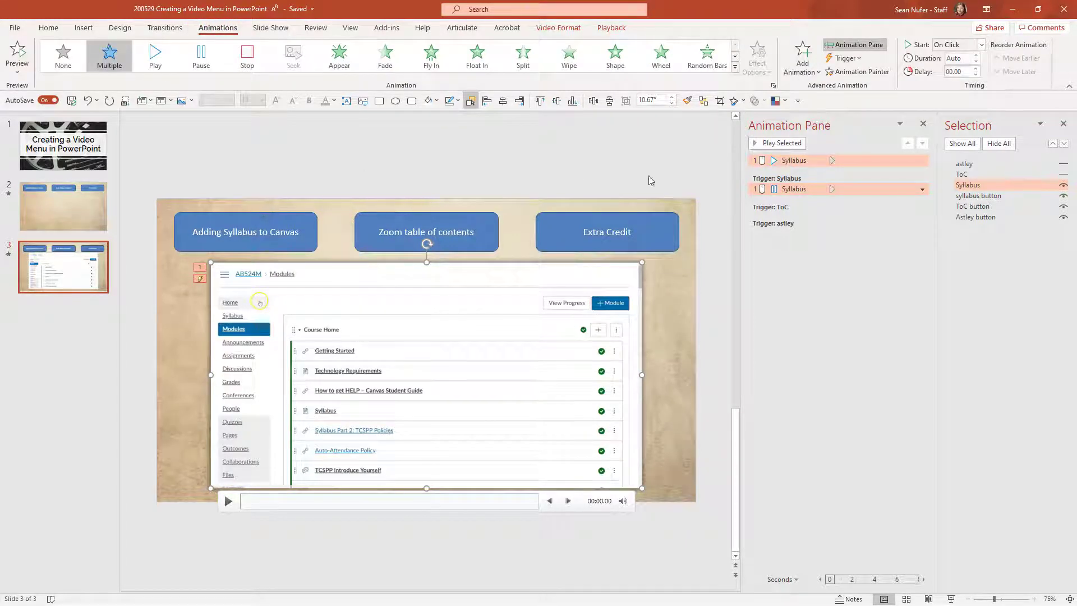
click(803, 63)
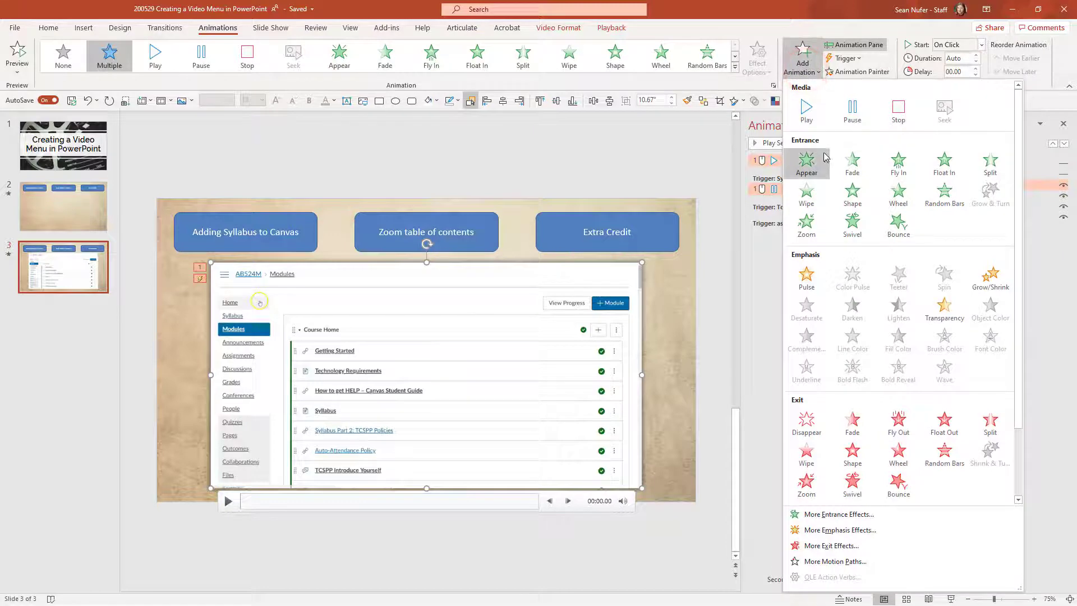
click(852, 163)
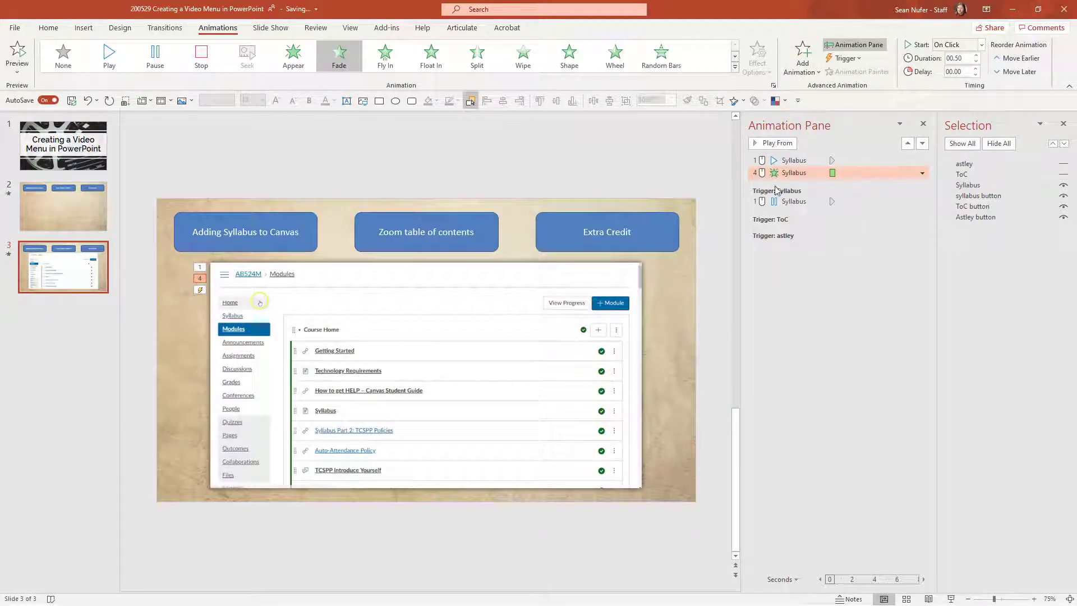
click(799, 173)
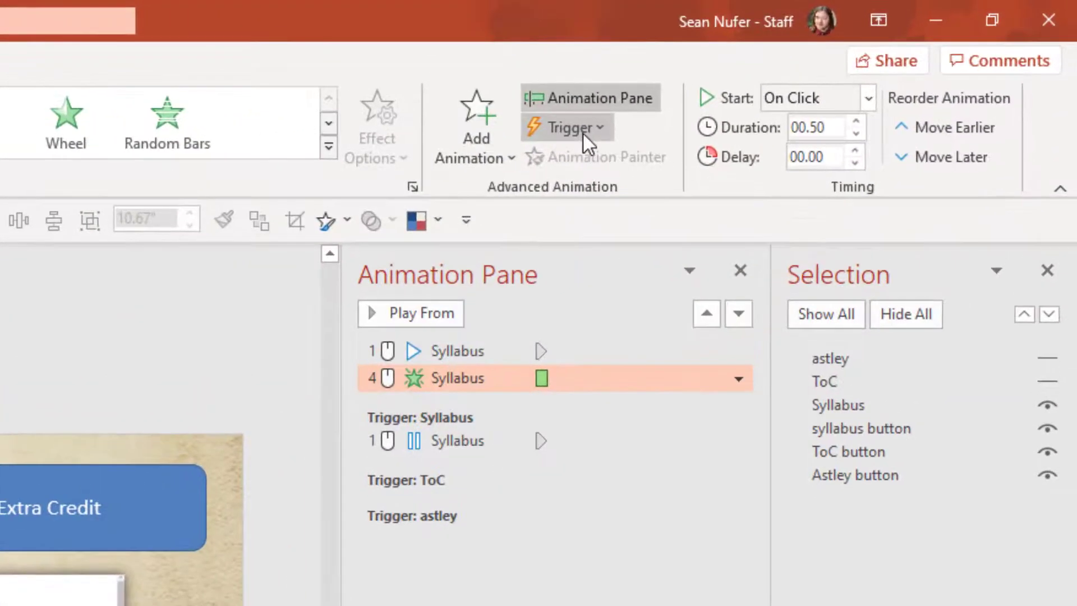
click(851, 61)
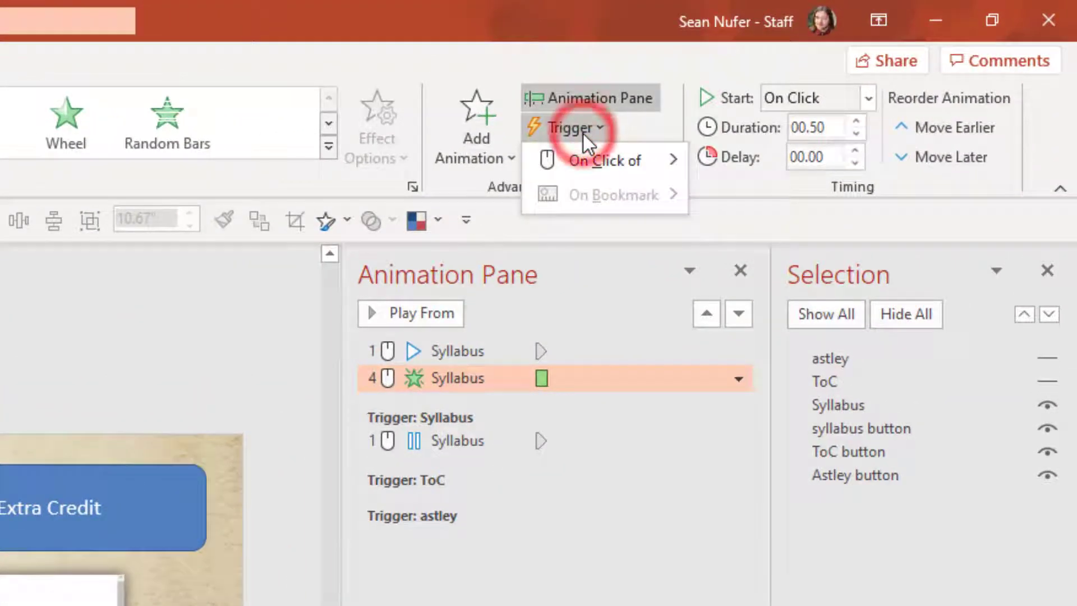
click(601, 164)
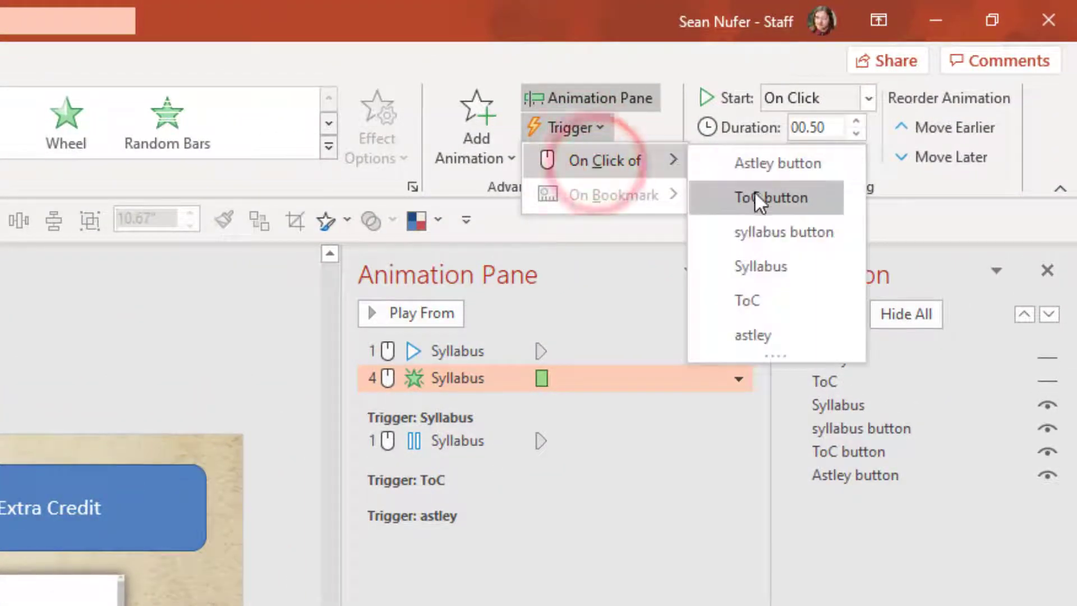
click(766, 232)
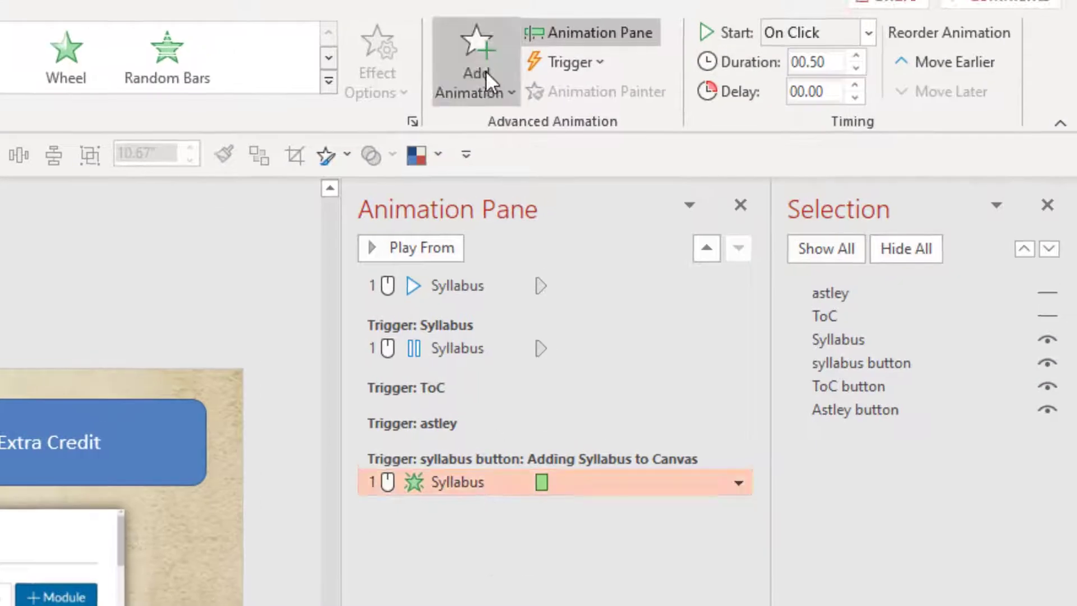
- Add a Play animation for the Syllabus video under the syllabus button trigger, set to start after previous
click(486, 70)
click(486, 173)
drag(456, 312, 494, 527)
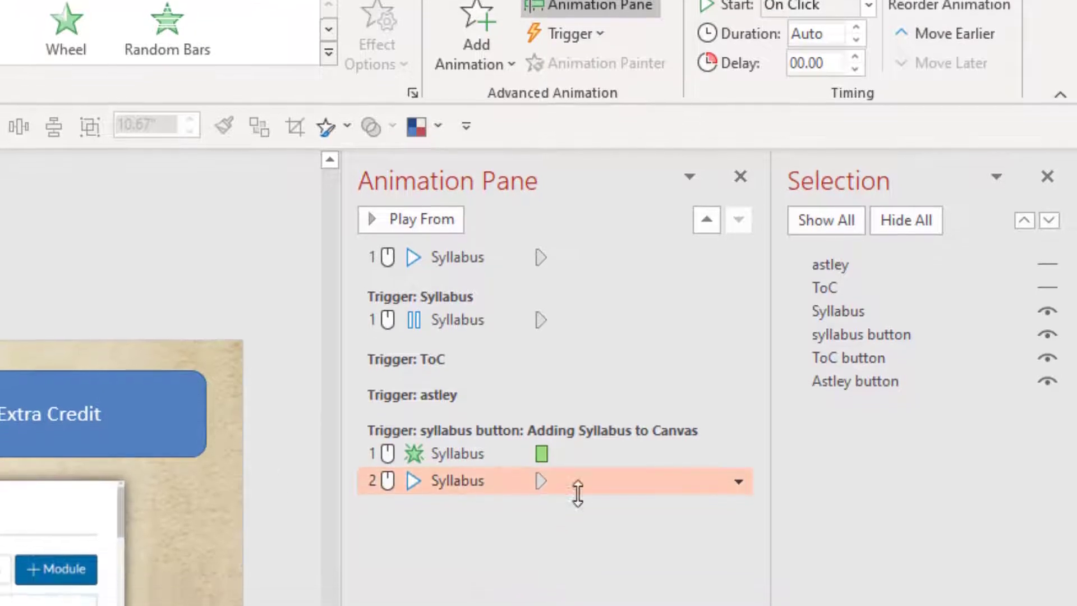
click(738, 481)
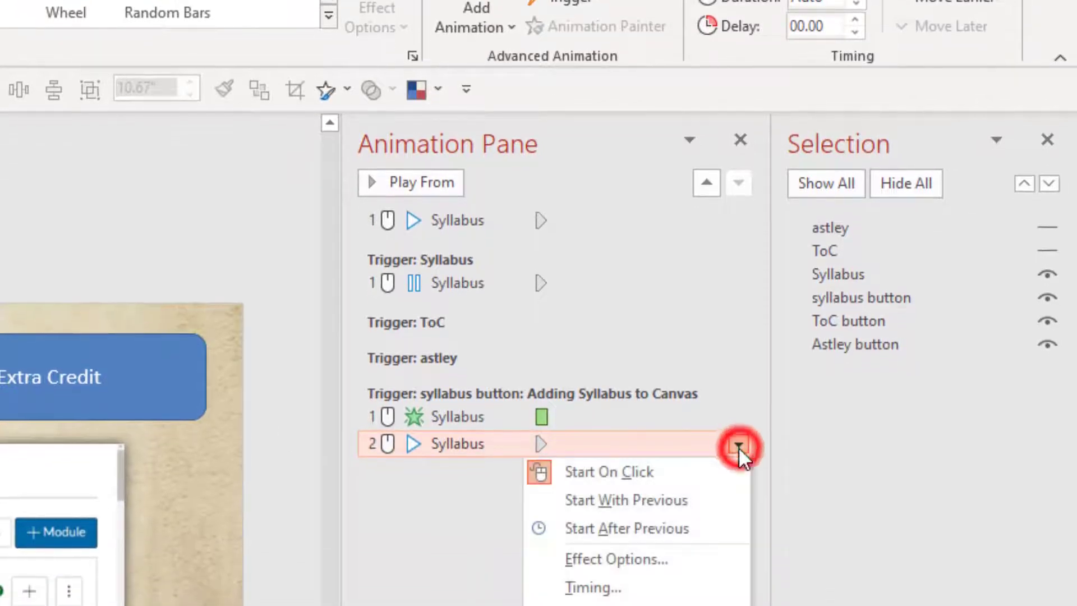
click(628, 530)
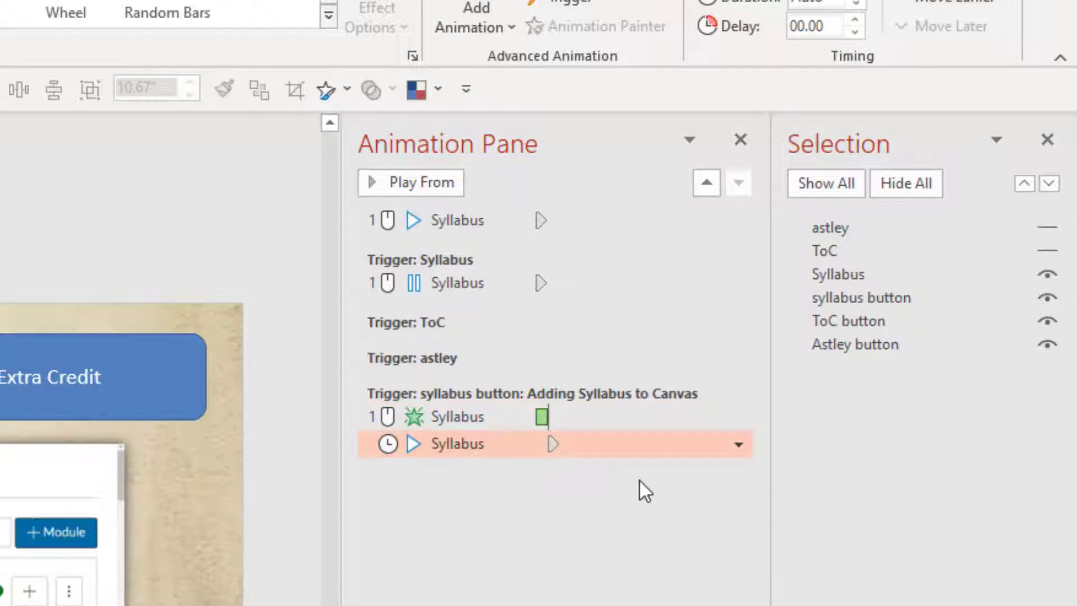
- Delete the Syllabus video's default Play and Pause animations, and show the ToC video in place of the Syllabus video
click(444, 220)
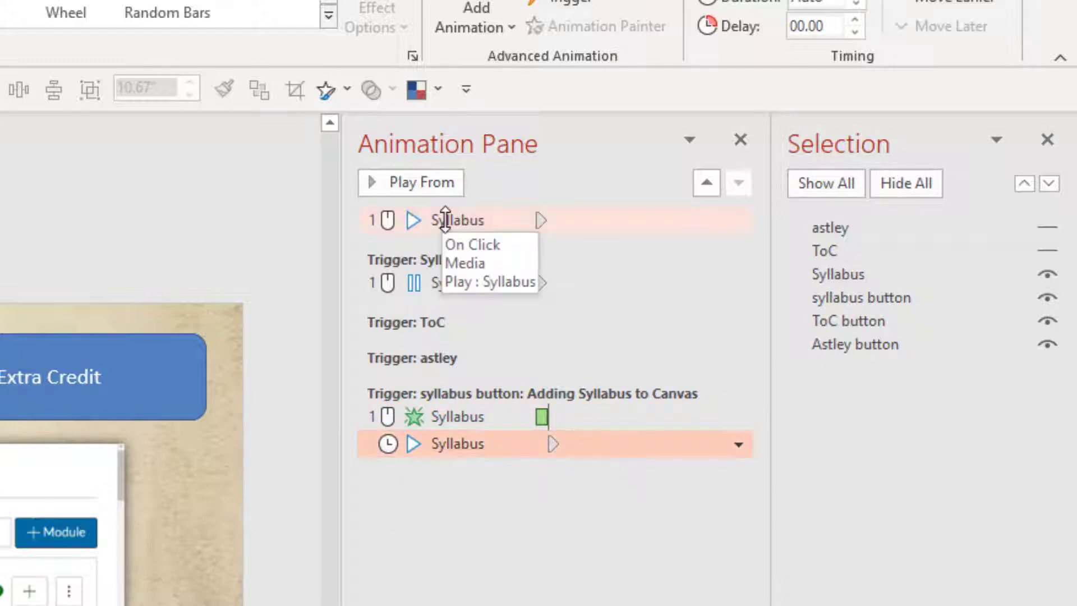
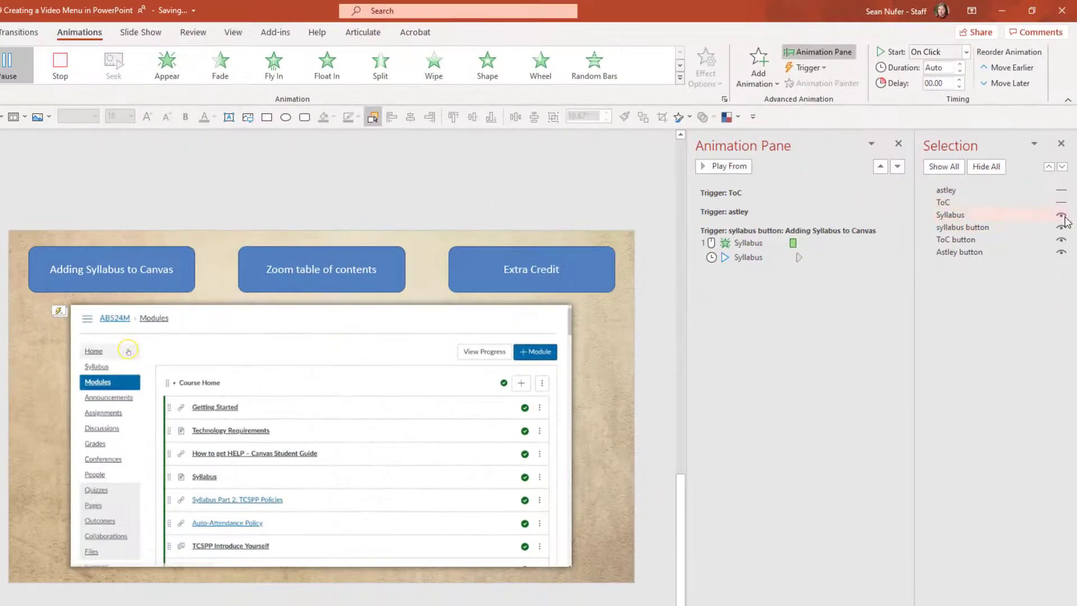
click(1062, 217)
click(1060, 203)
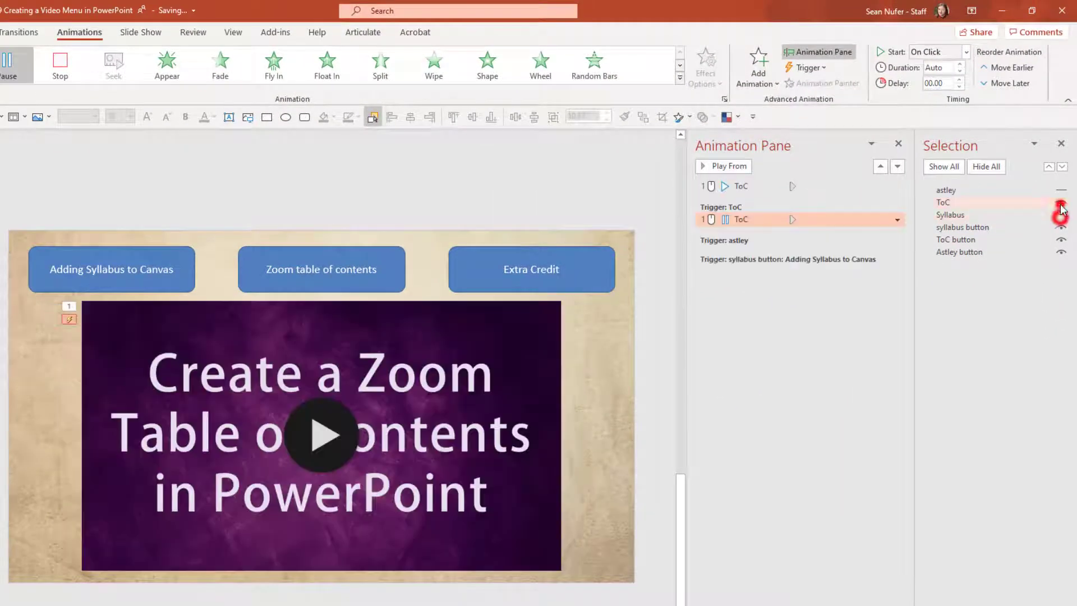
- Add a Fade entrance animation to the ToC video and trigger it on click of the ToC button
click(758, 62)
click(814, 187)
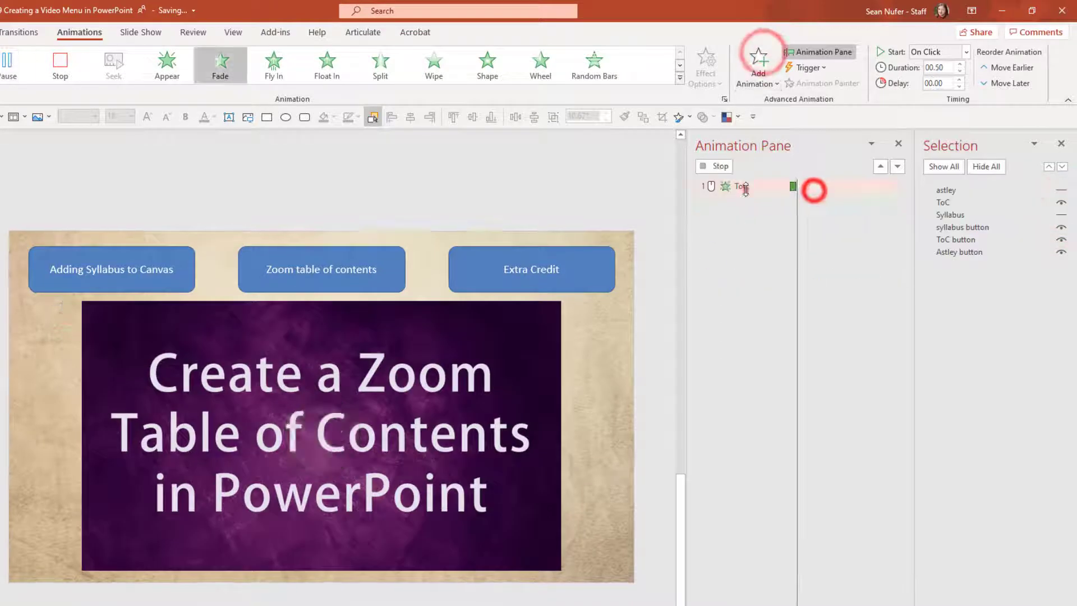
click(807, 68)
mouse_move(829, 84)
click(898, 105)
- Add a Play animation for the ToC video under the ToC button trigger, set to start after previous
click(763, 72)
click(760, 120)
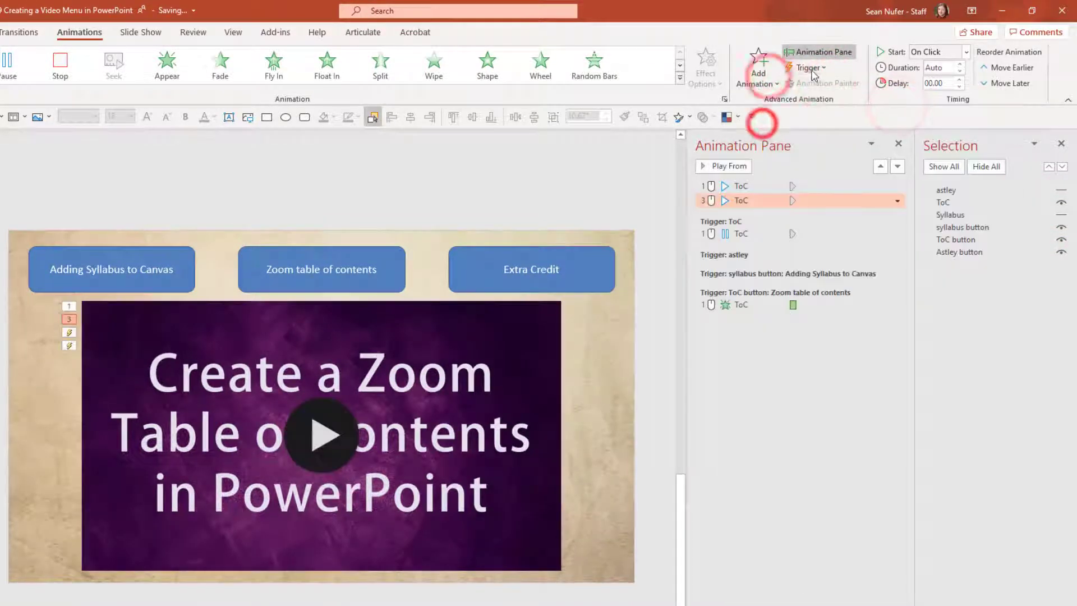
drag(742, 200, 744, 300)
- Show the astley video instead of ToC and give it a Fade entrance animation triggered on click of the Astley button
click(1061, 190)
click(1061, 201)
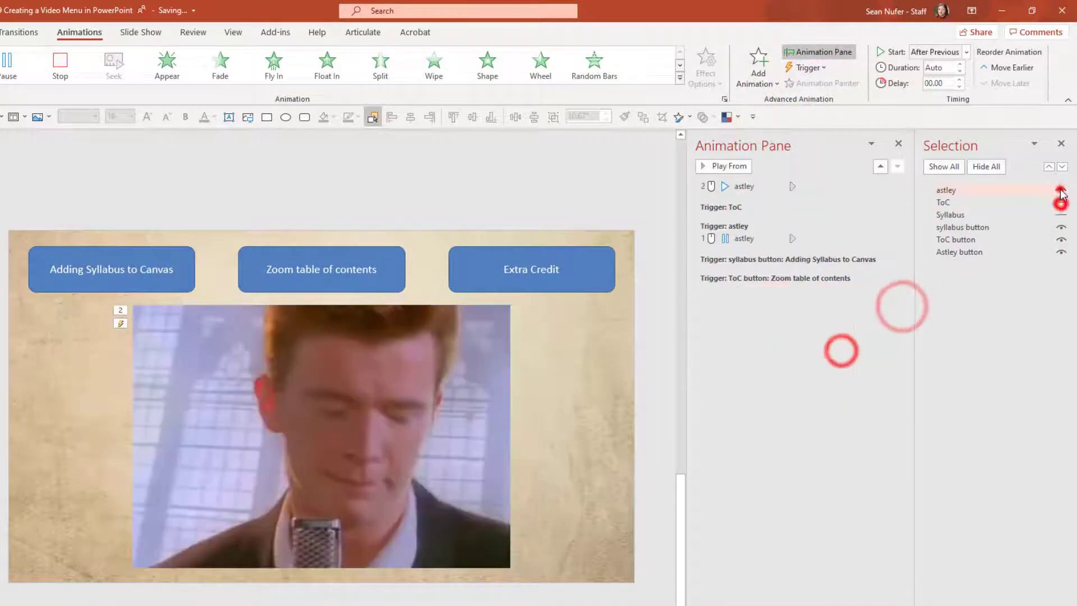
click(758, 66)
click(809, 193)
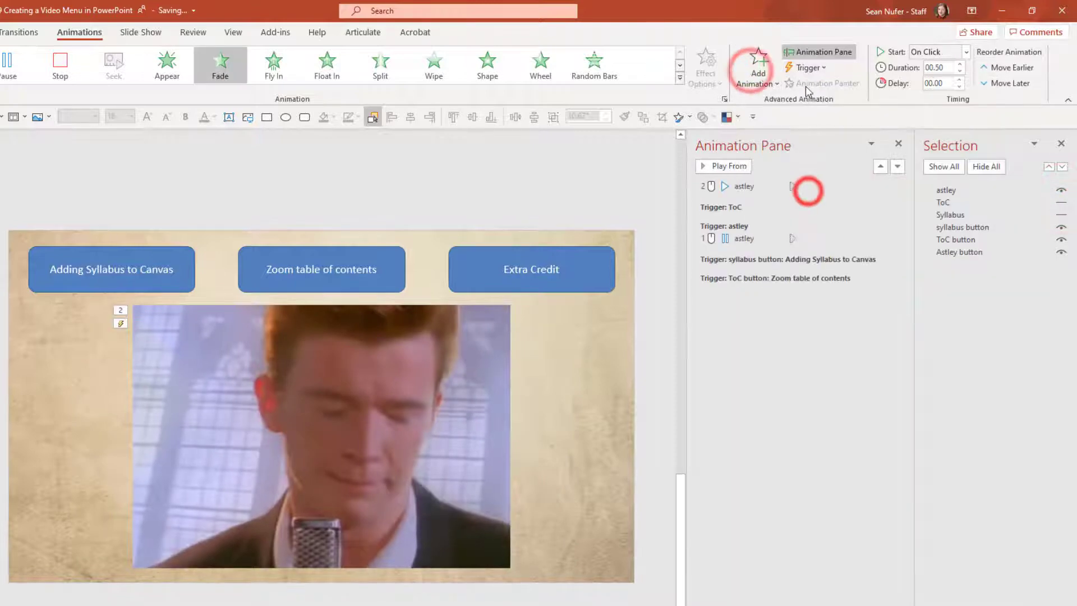
click(741, 187)
click(758, 66)
click(809, 190)
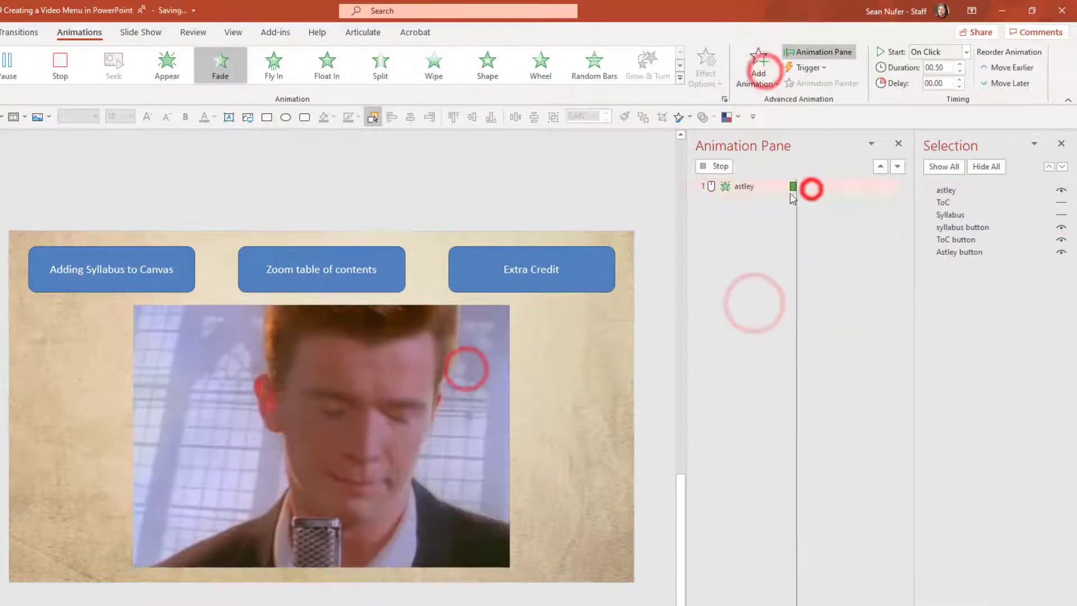
click(813, 69)
mouse_move(830, 84)
click(900, 86)
- Add a Play animation for the astley video under the Astley button trigger, set to start after previous
click(758, 66)
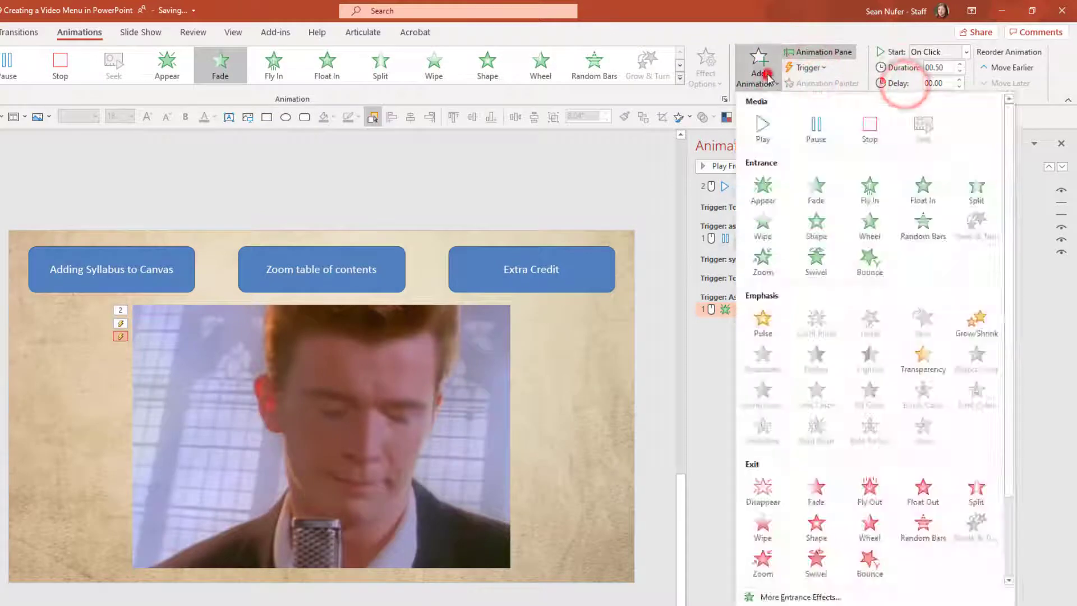
click(761, 124)
click(743, 200)
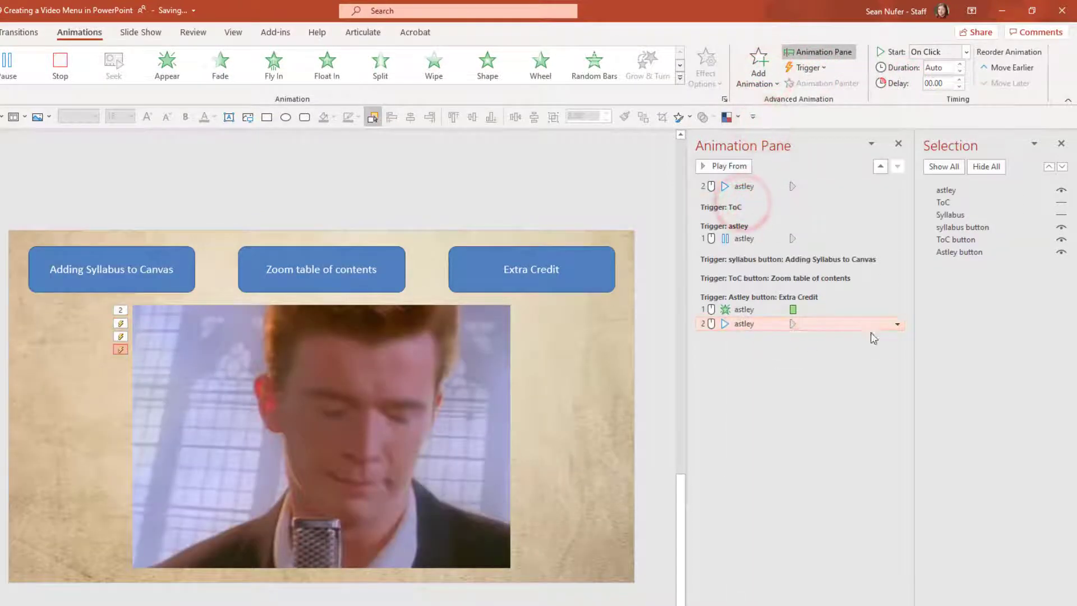
click(897, 324)
click(836, 368)
click(750, 415)
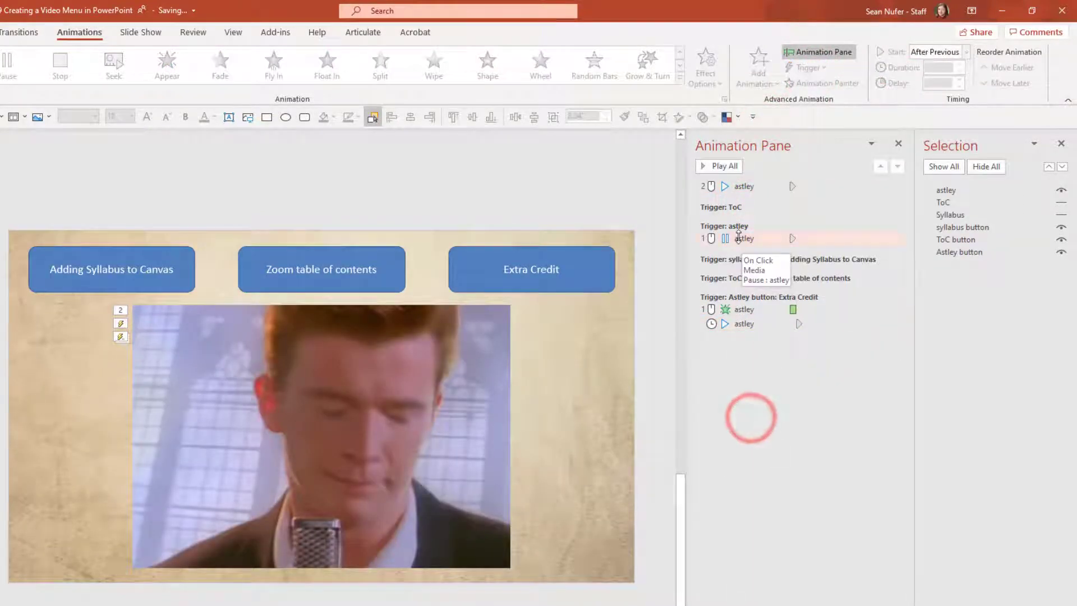
- Show the ToC and Syllabus videos again and delete the stray untriggered Fade animation on ToC
click(738, 237)
click(1061, 202)
click(1061, 214)
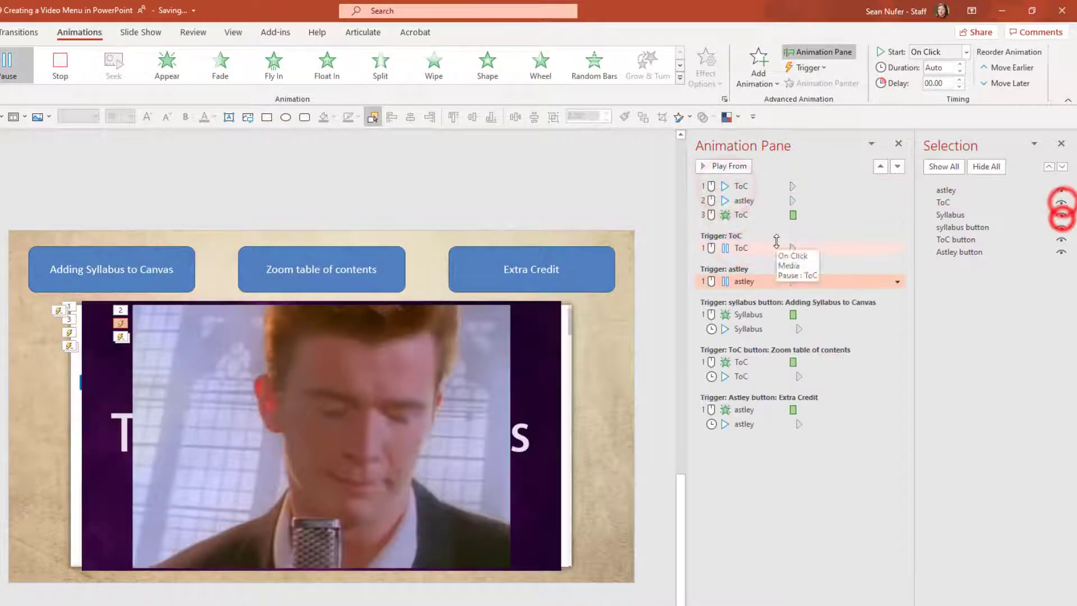
click(749, 214)
key(Delete)
- Delete the default Play and Pause animations of the ToC and astley videos, keeping only the button-triggered ones
click(746, 202)
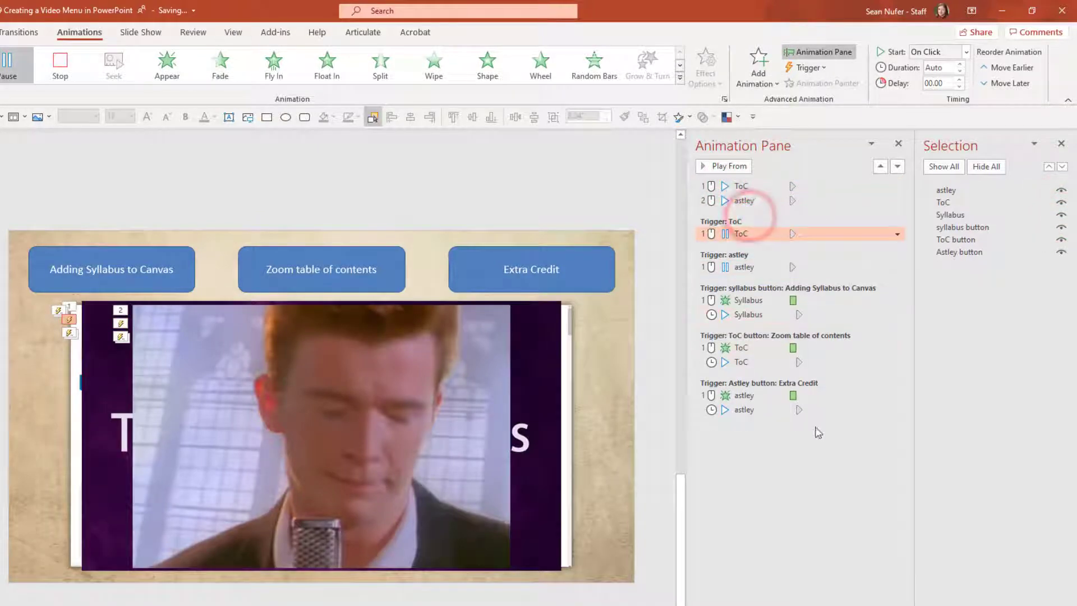
key(Delete)
click(741, 188)
key(Delete)
ctrl+click(755, 236)
key(Delete)
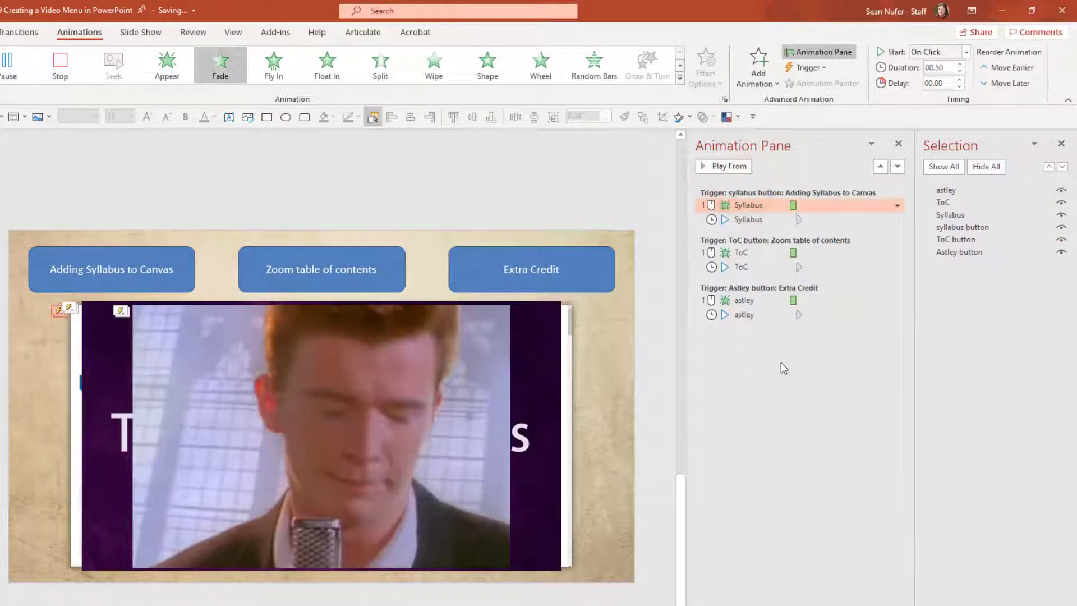
- Hide the astley and ToC videos so only the Syllabus video shows on the slide
mouse_move(477, 410)
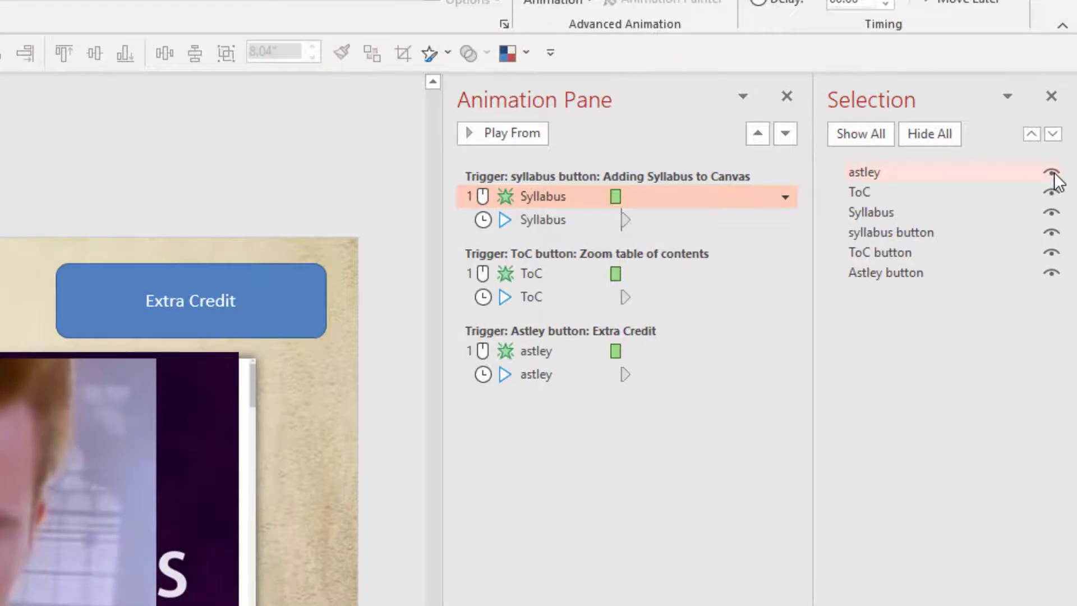
click(1052, 172)
click(1051, 192)
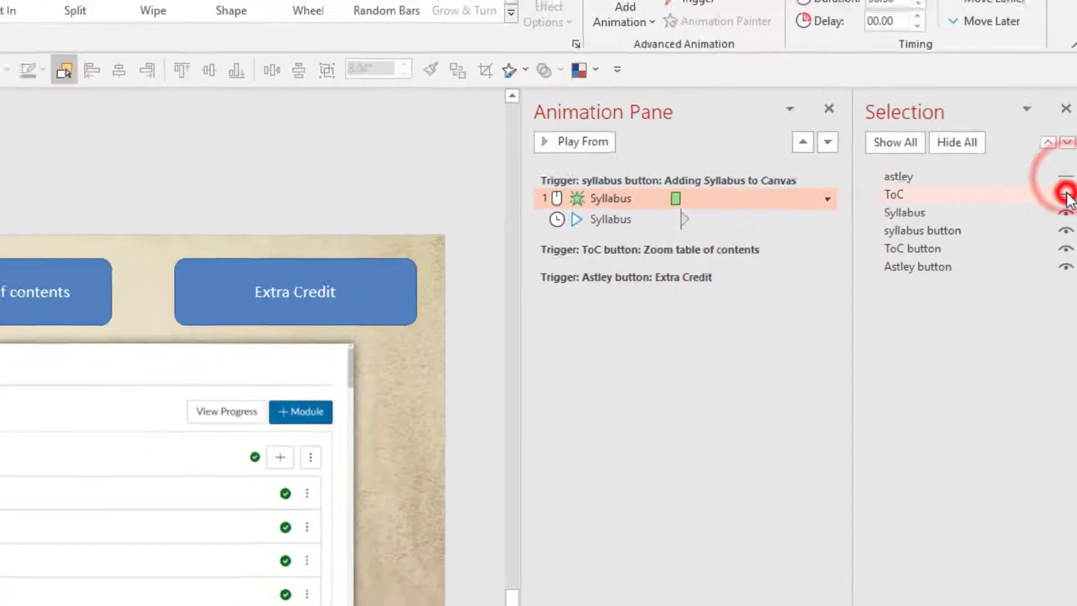
- Add a Disappear exit animation to the Syllabus video on the slide
click(521, 365)
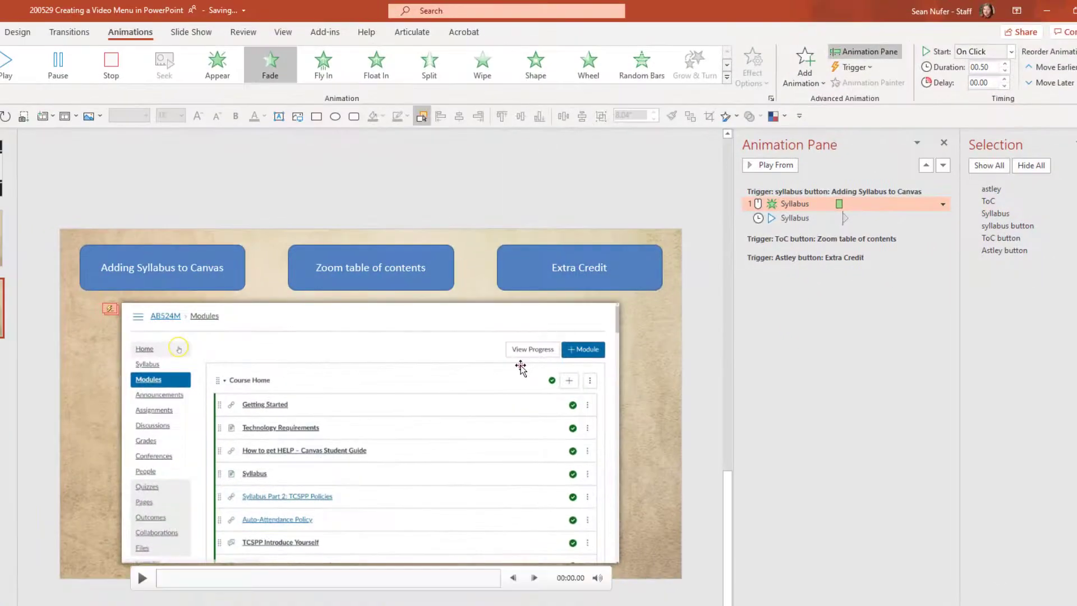
click(794, 74)
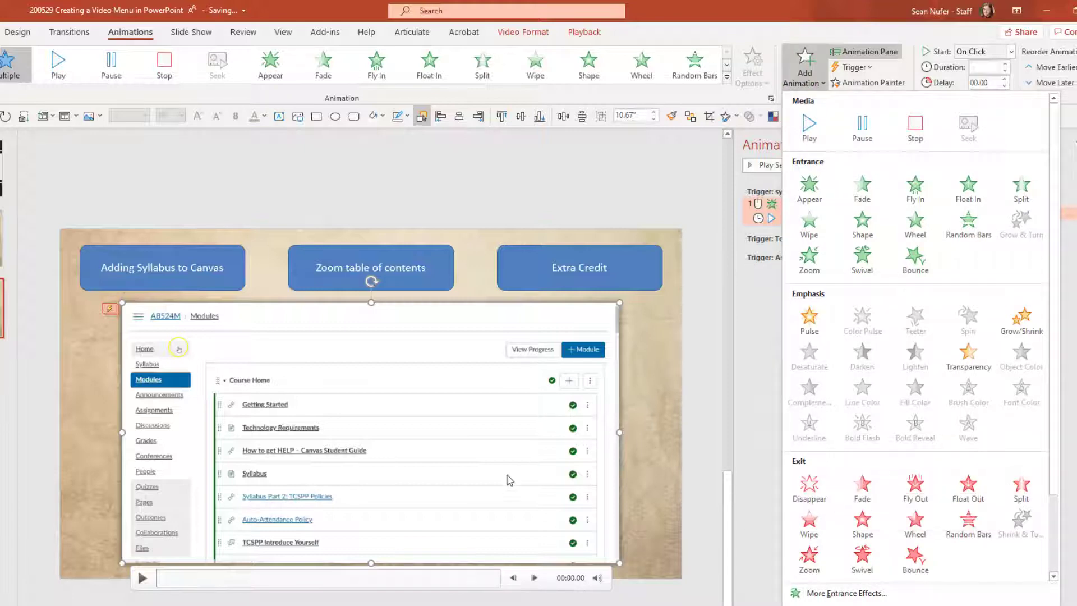
click(807, 490)
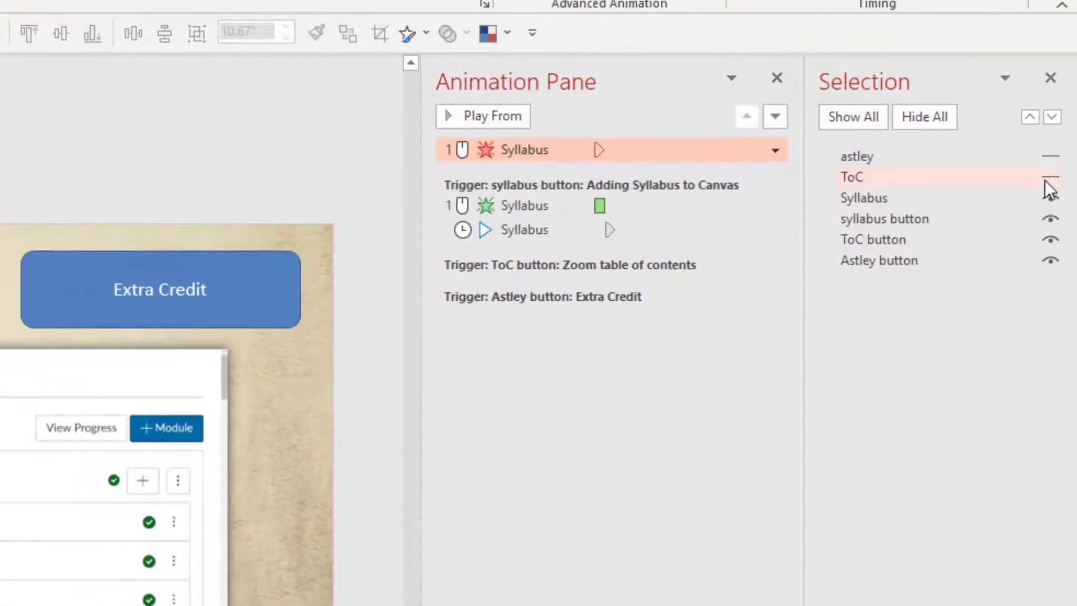
- With ToC and astley shown again, move Syllabus's Disappear animation first under the ToC button trigger and set ToC's entrance to start with previous
click(1048, 177)
click(1049, 157)
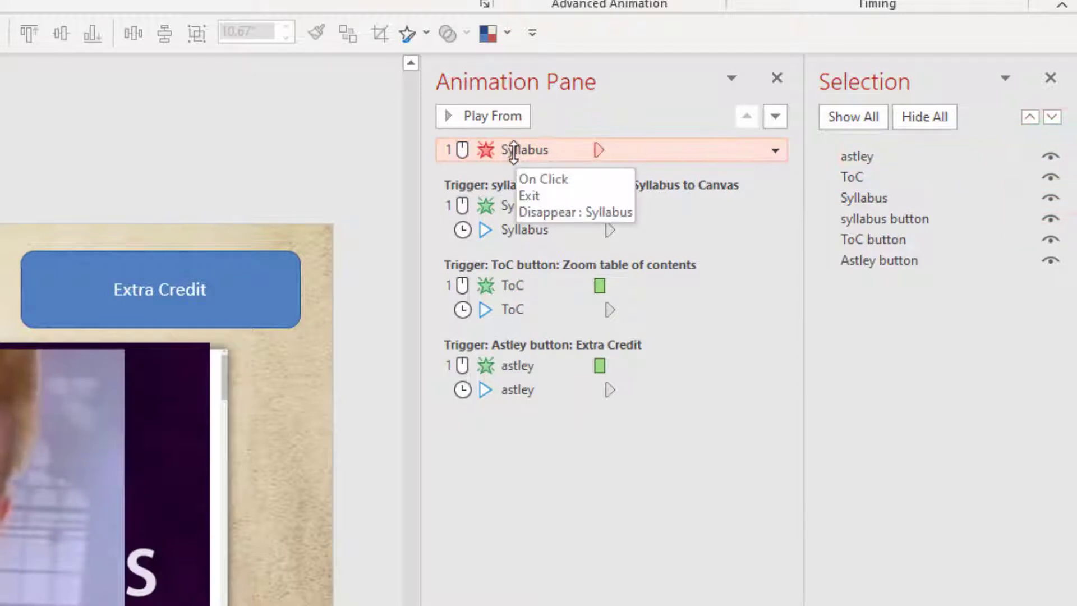
drag(513, 150, 533, 268)
click(777, 290)
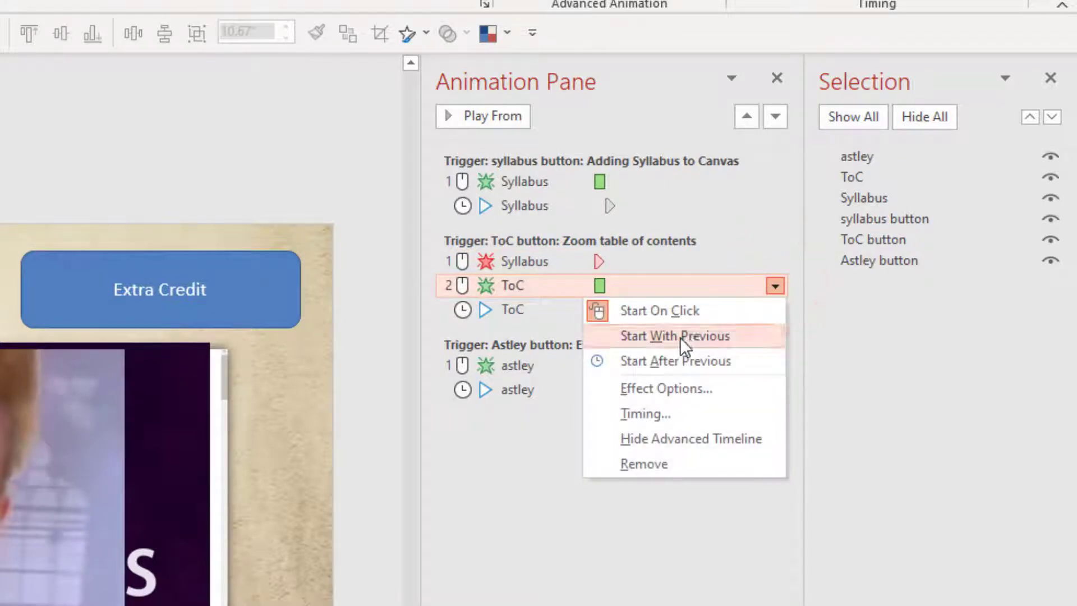
click(680, 337)
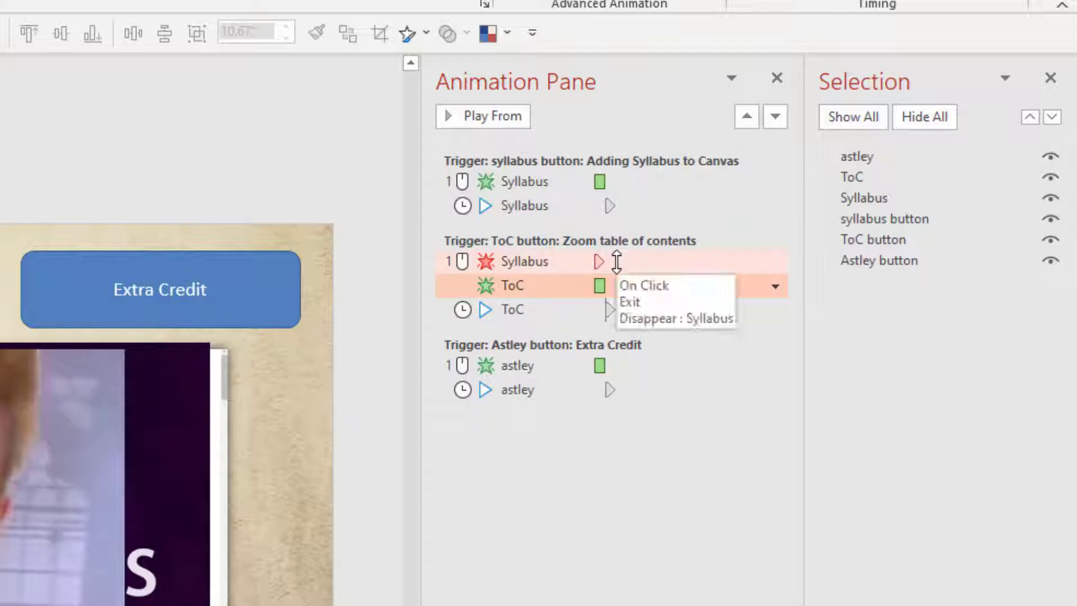
- Select the Syllabus video and open the choices for adding another animation to it
click(864, 196)
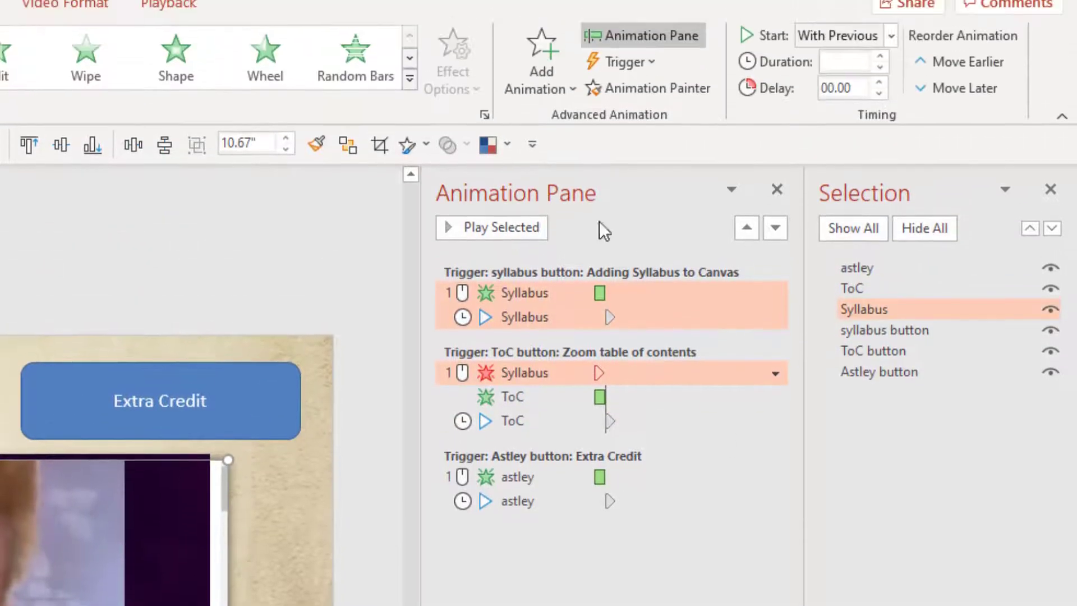
click(542, 62)
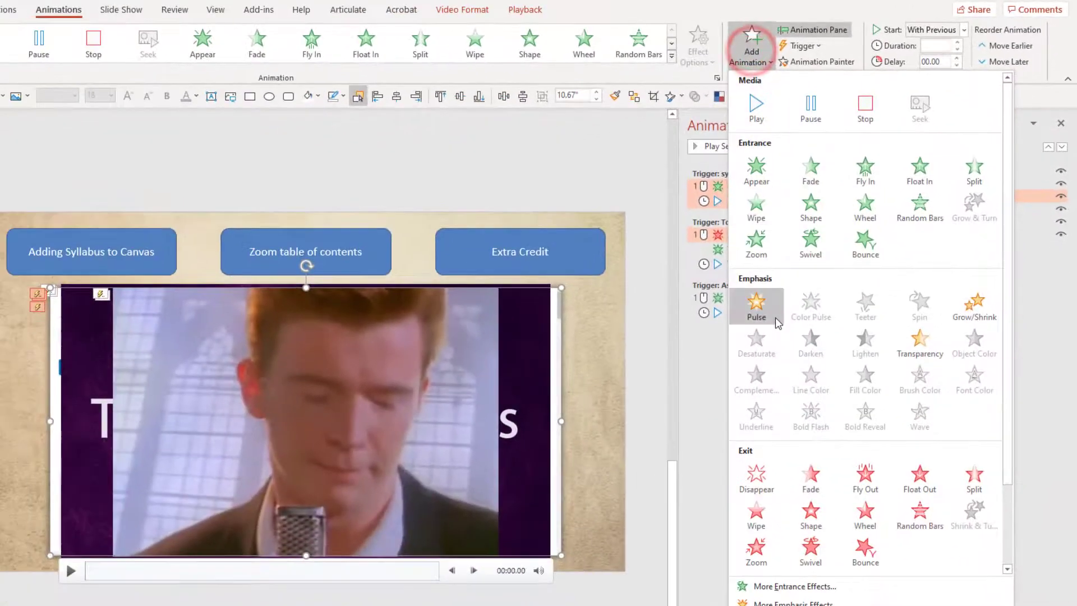